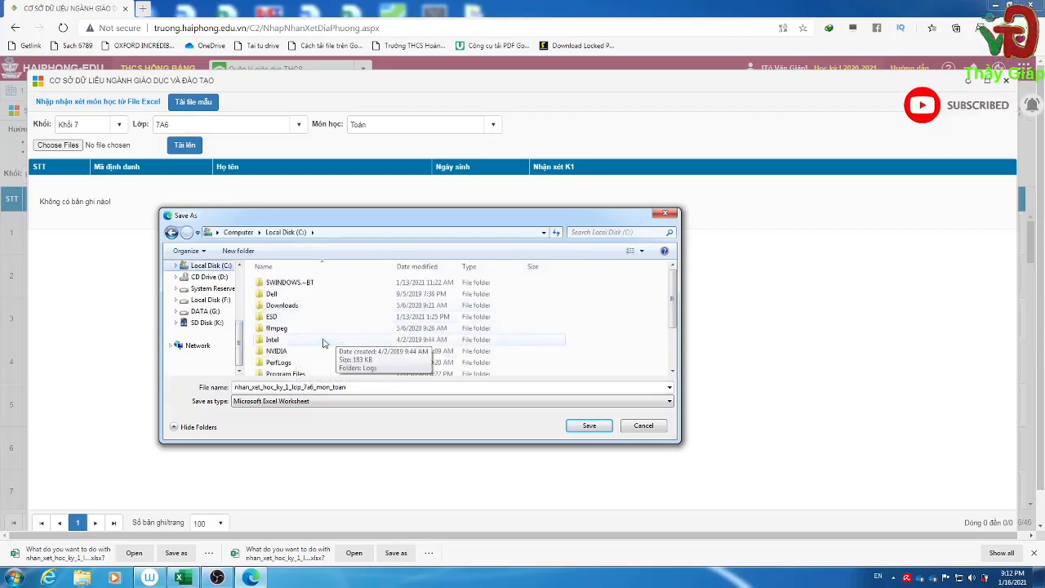
Save the template nhan_xet_hoc_ky_1_lop_7a6_mon_toan as an Excel worksheet in the user profile's Desktop folder on drive C.
left_click(281, 339)
scroll(318, 359, "down", 2)
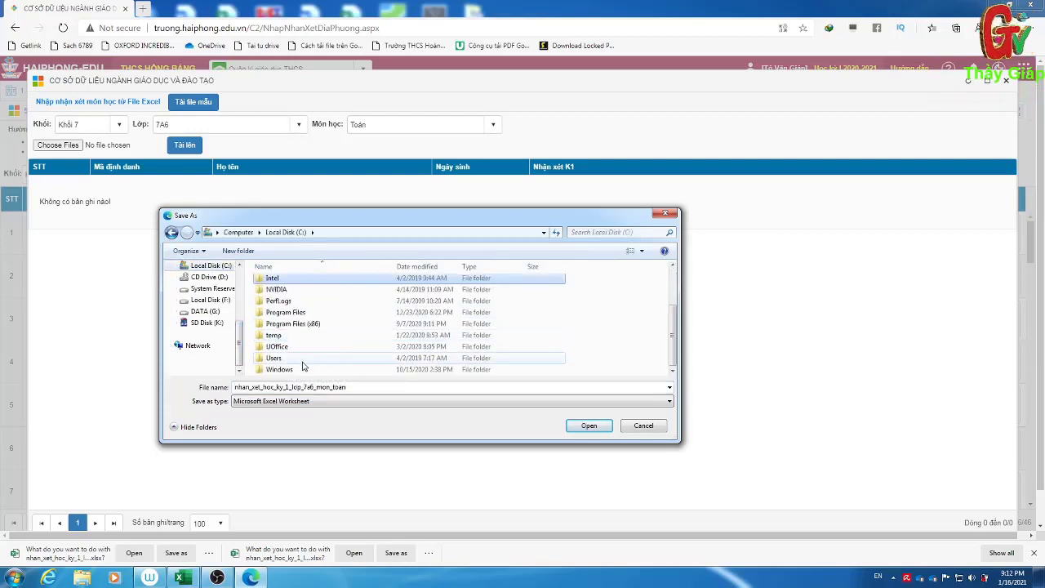
double_click(298, 360)
double_click(313, 298)
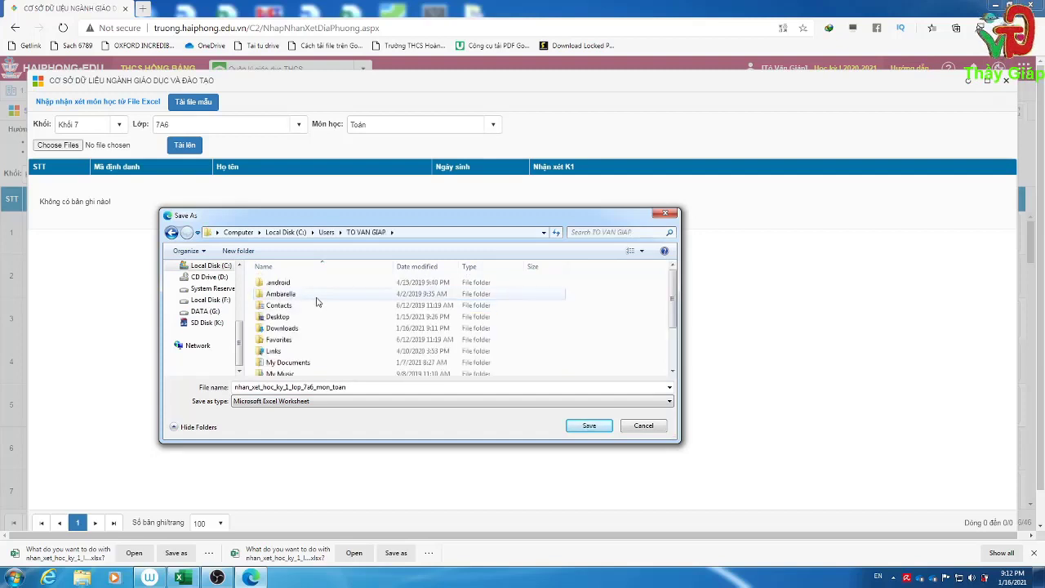
double_click(308, 317)
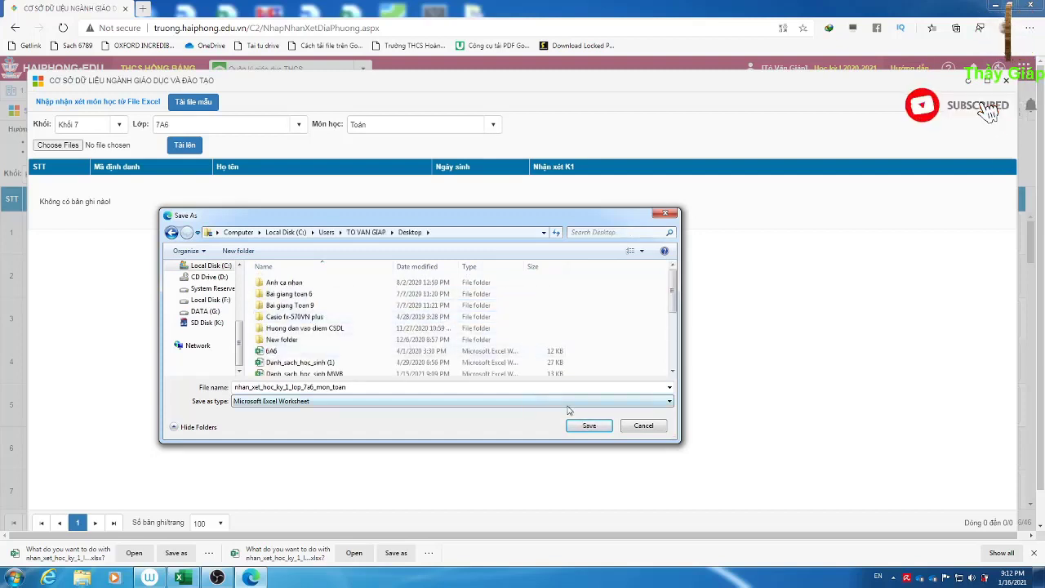
left_click(590, 425)
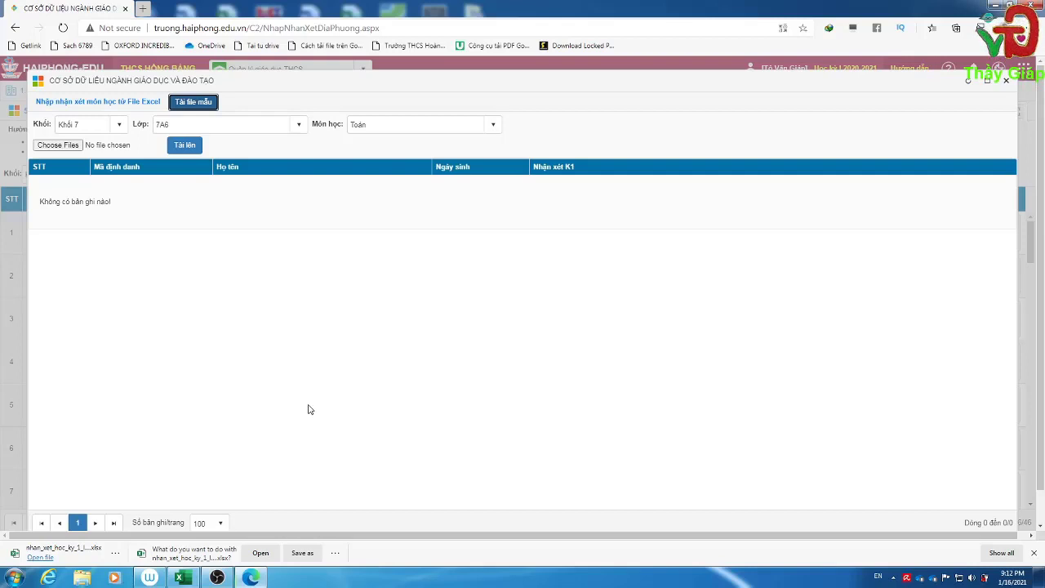
Close the Excel import window and open the downloaded nhan_xet_hoc_ky_1_lop_7a6_mon_toan workbook in Excel with editing enabled.
left_click(1006, 85)
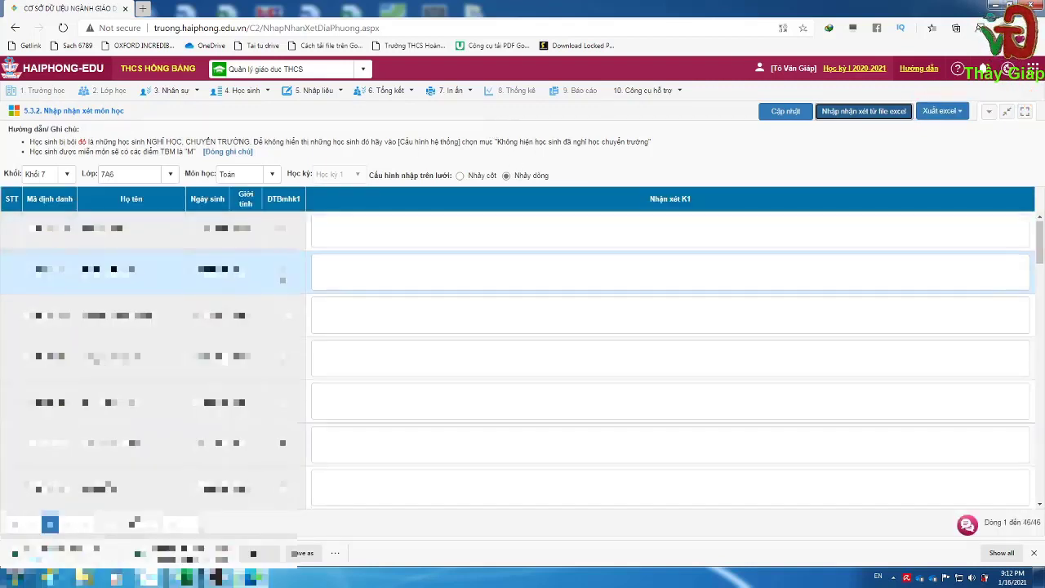
scroll(282, 275, "down", 1)
scroll(282, 278, "down", 1)
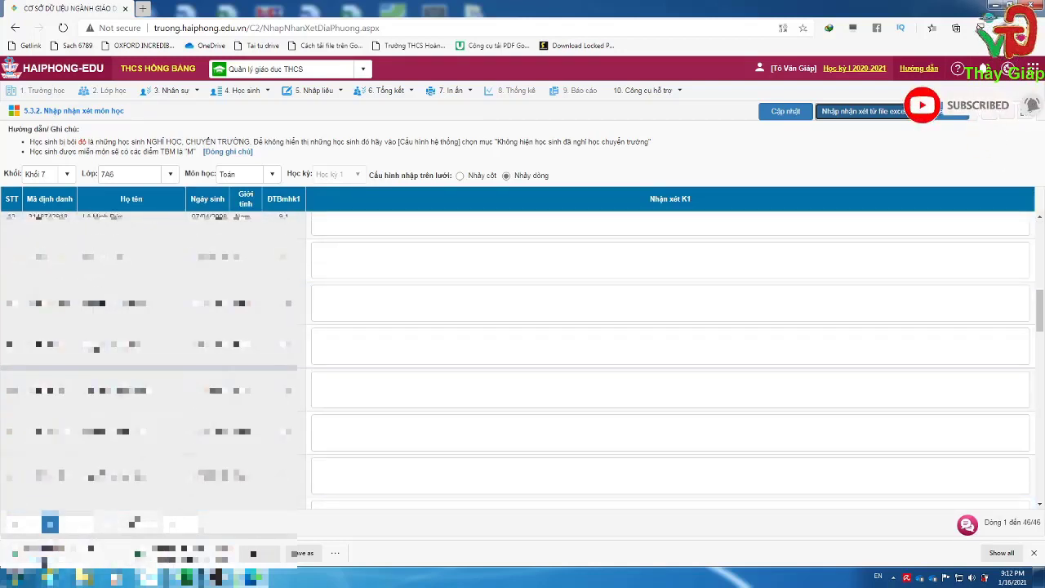
left_click(502, 325)
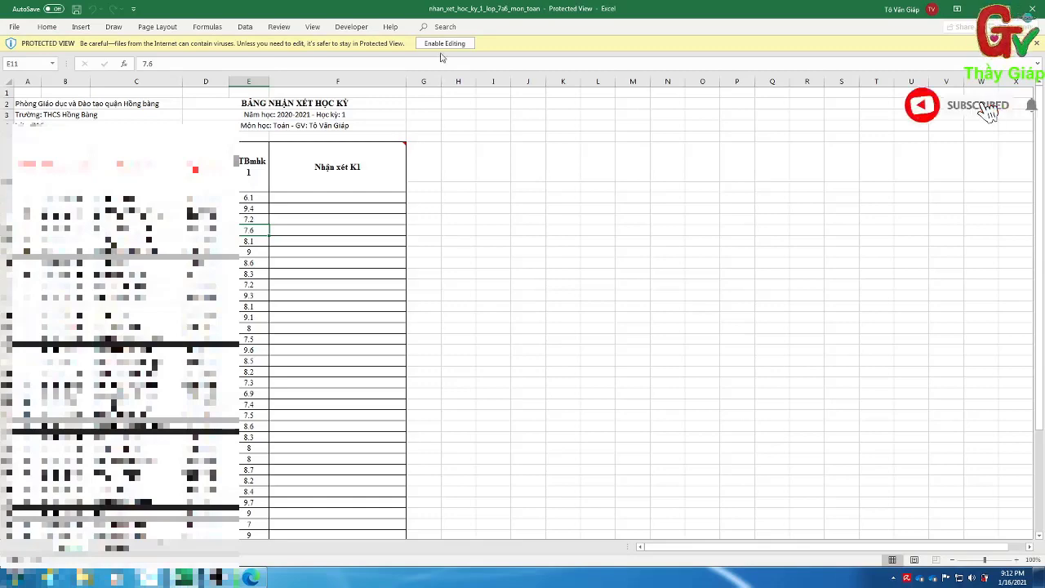
left_click(441, 42)
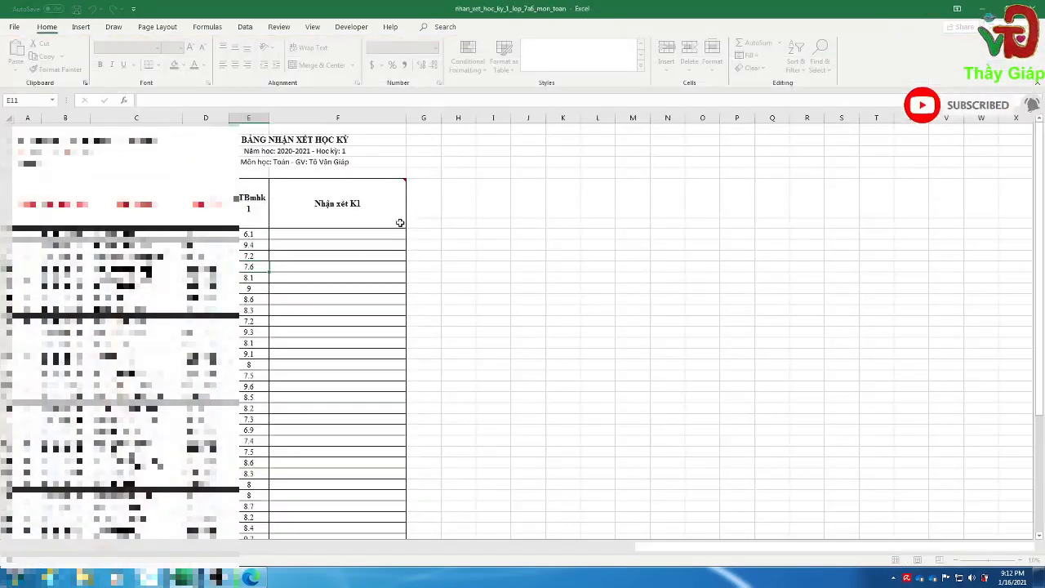
Examine the ĐTBmhk1 scores and the Nhận xét K1 column down the whole student list.
left_click(250, 235)
left_click_drag(251, 235, 238, 400)
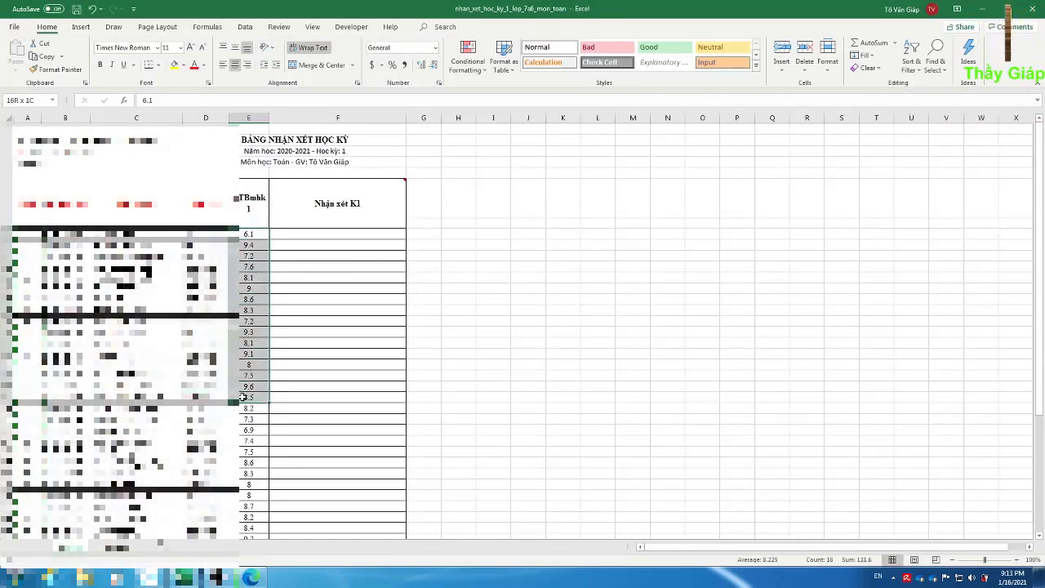
left_click(352, 235)
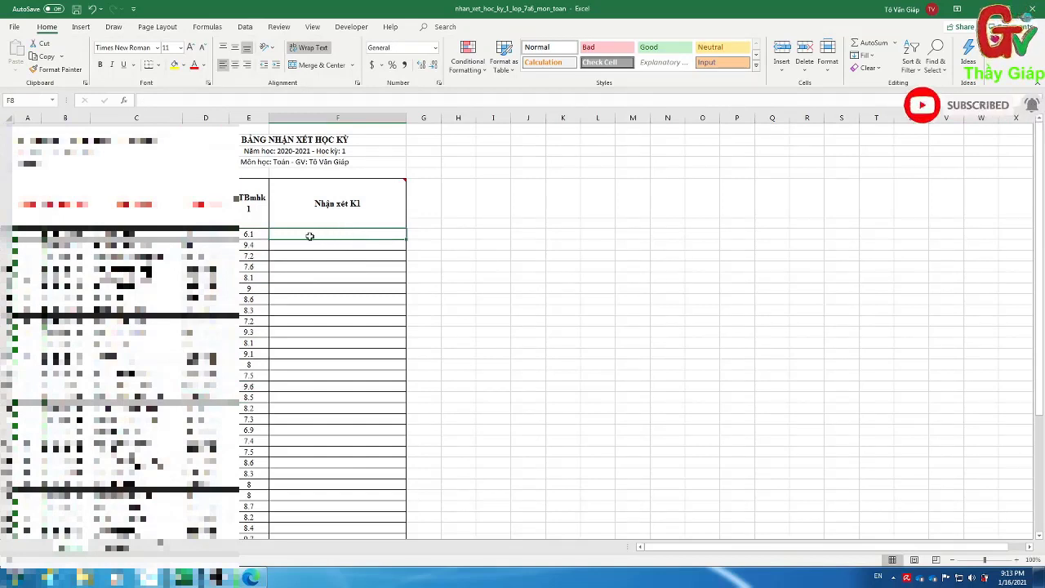
scroll(296, 372, "down", 10)
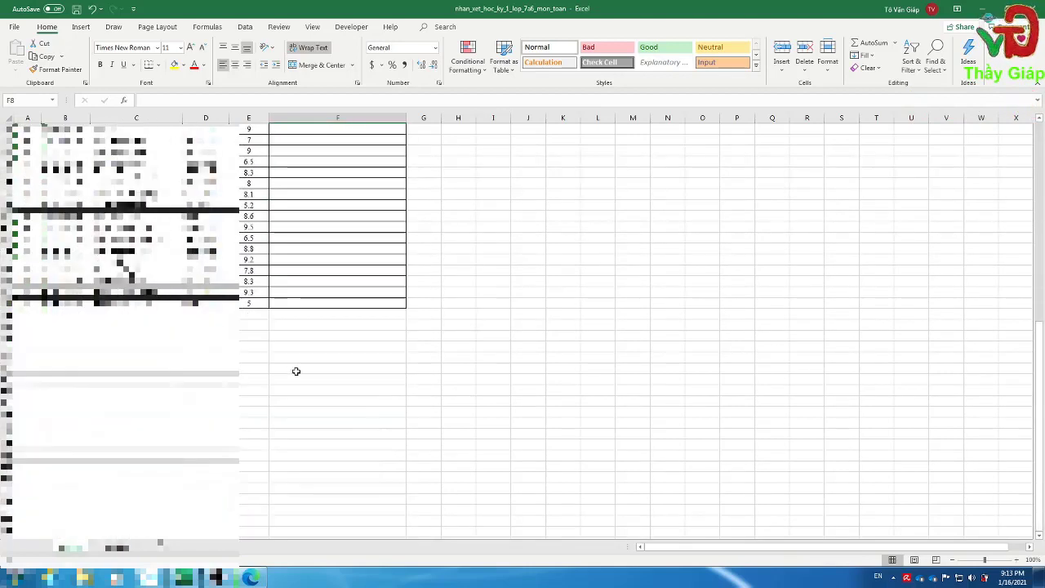
scroll(272, 325, "up", 10)
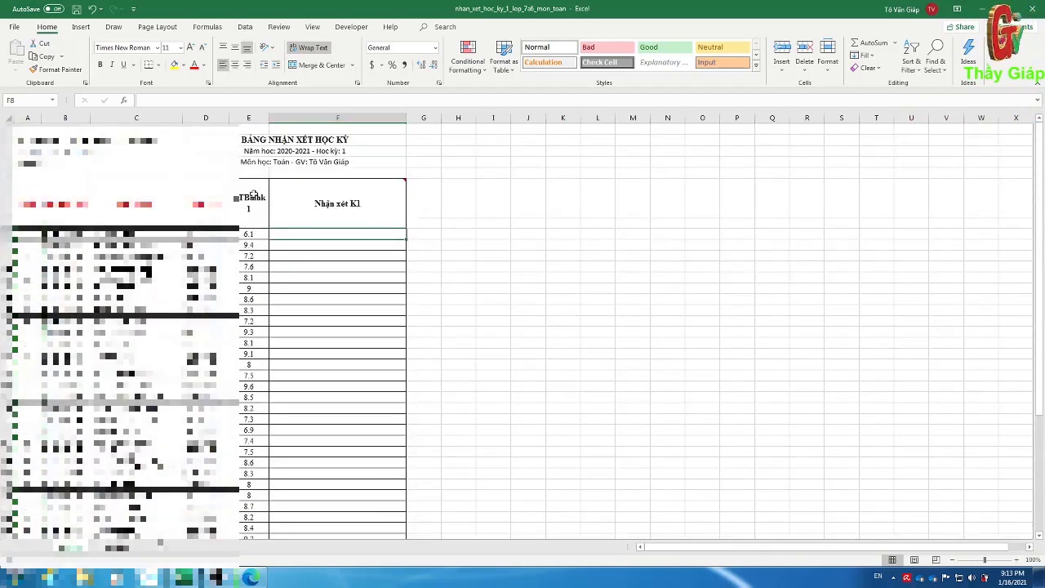
scroll(270, 280, "down", 8)
scroll(270, 280, "up", 3)
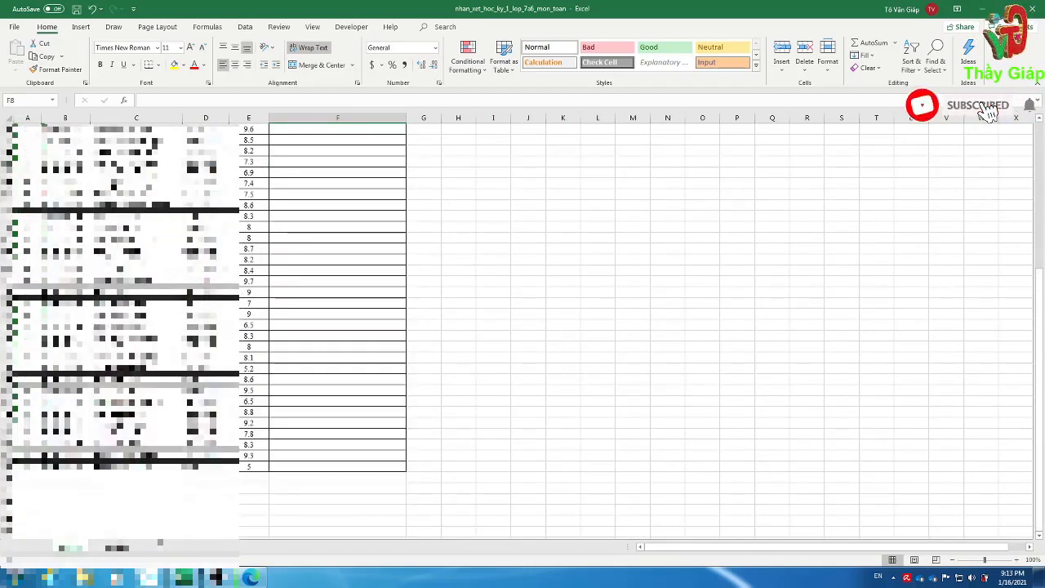
scroll(270, 280, "up", 6)
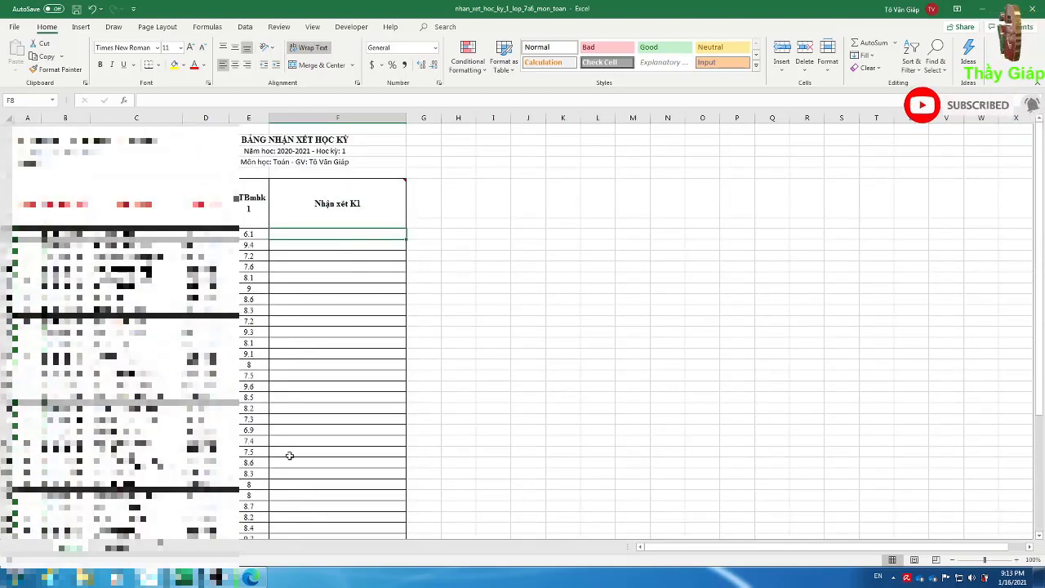
Switch to the Nhập nhận xét workbook and look through its scores and score-based comments down to the last rows.
mouse_move(185, 577)
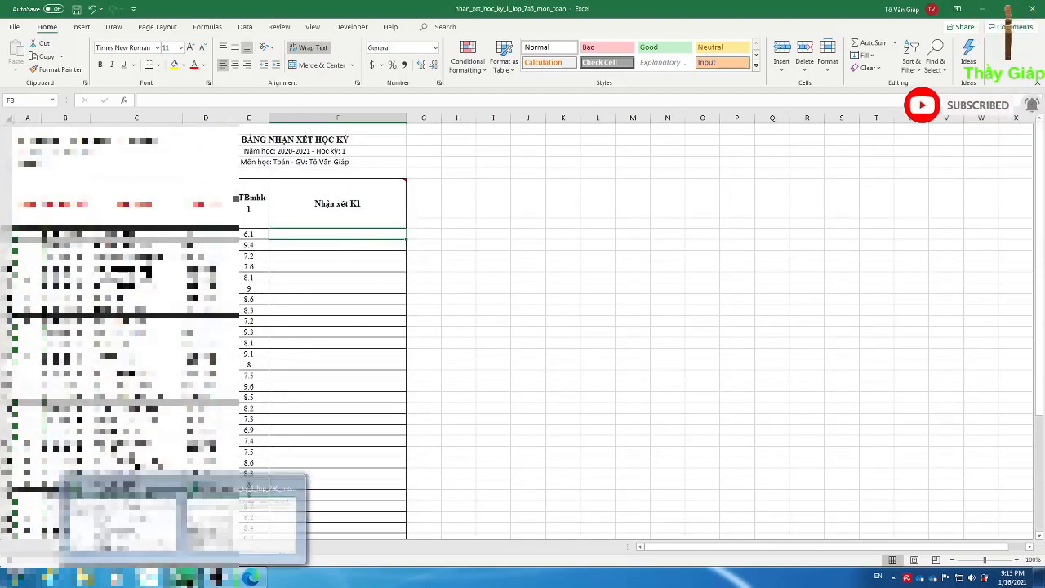
left_click(122, 516)
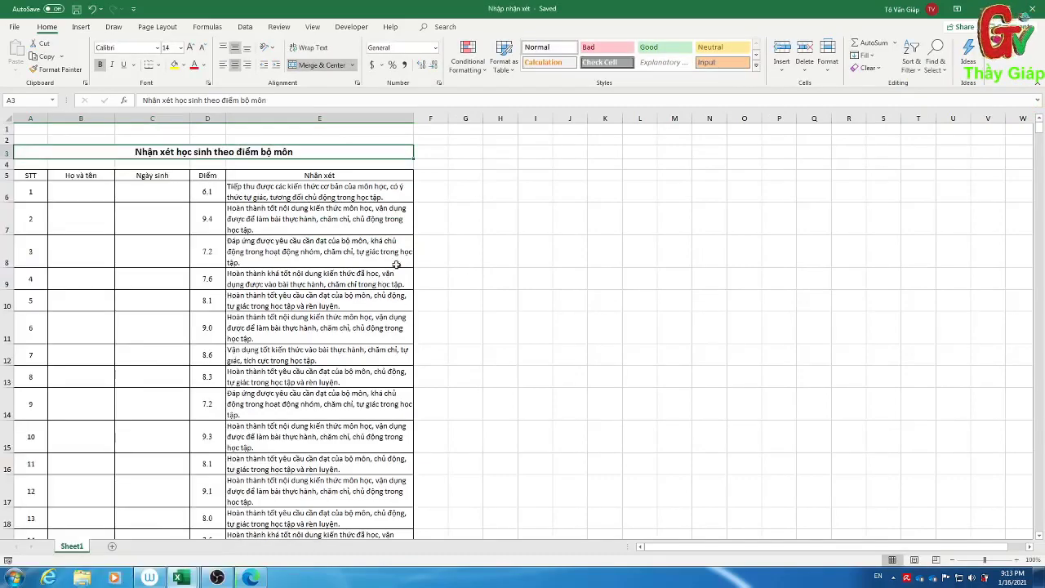
scroll(396, 264, "down", 13)
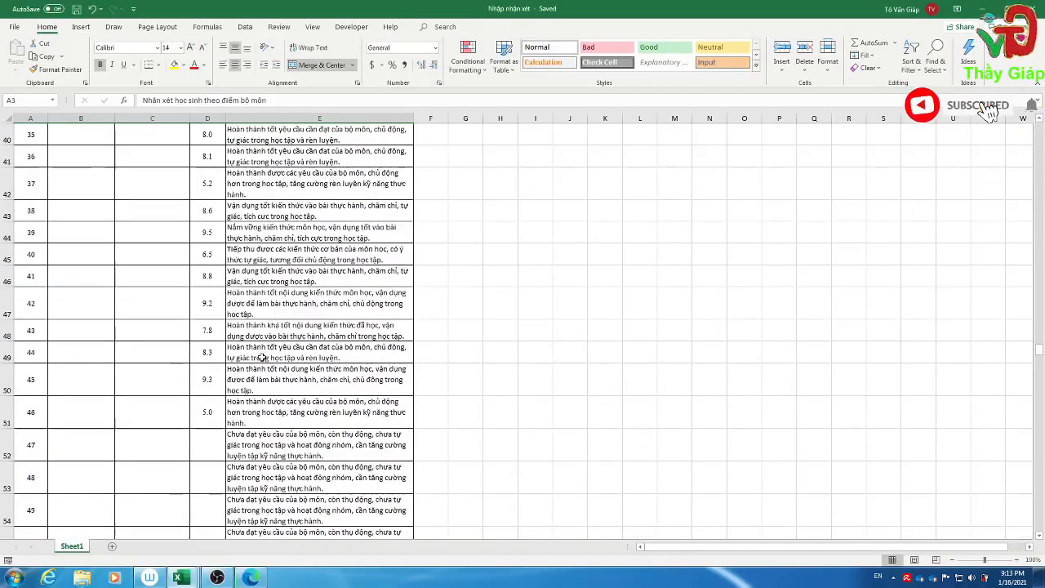
scroll(261, 357, "down", 3)
scroll(346, 233, "up", 16)
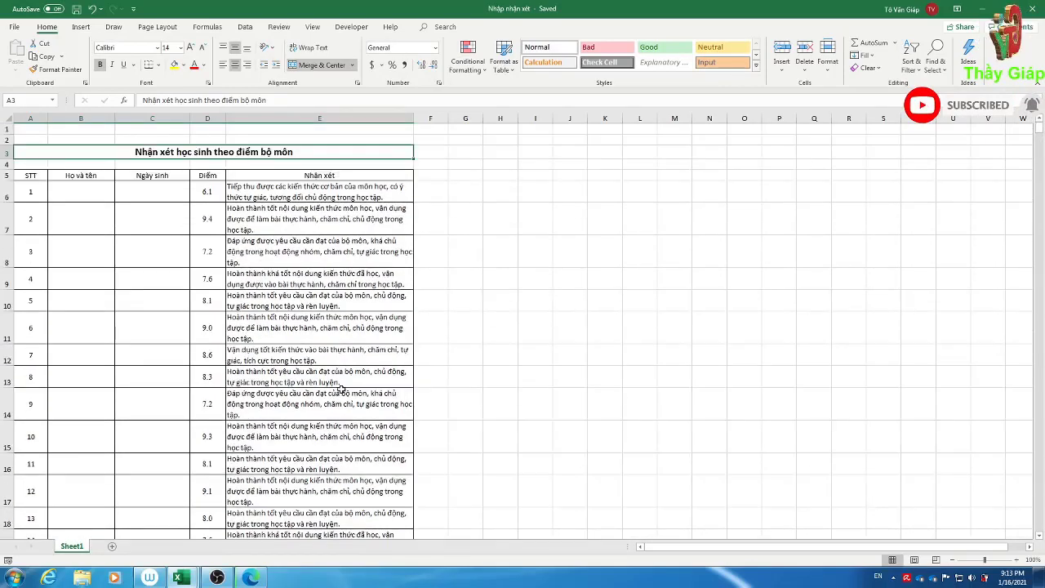
scroll(321, 395, "down", 13)
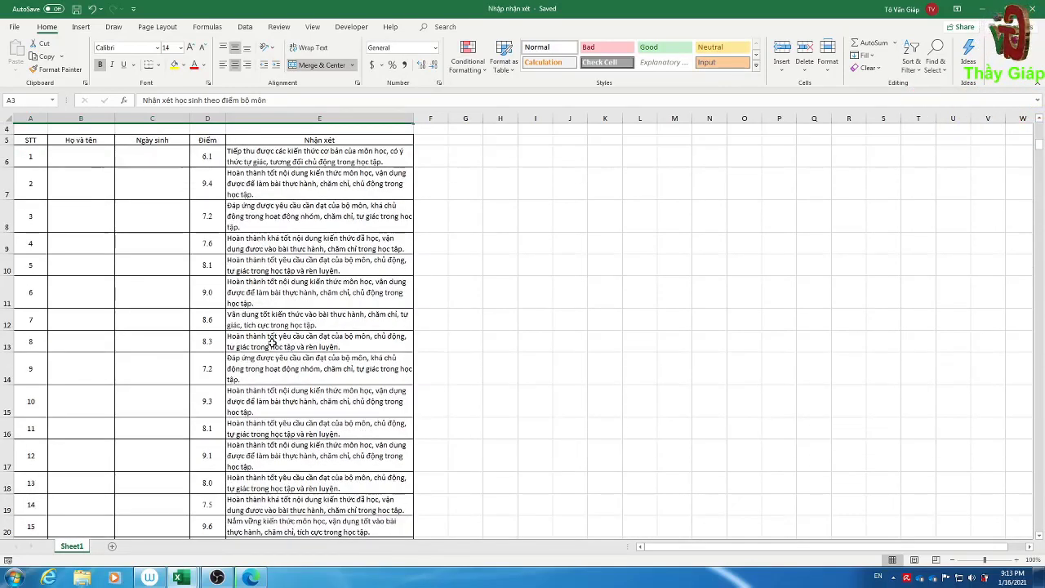
scroll(269, 341, "up", 13)
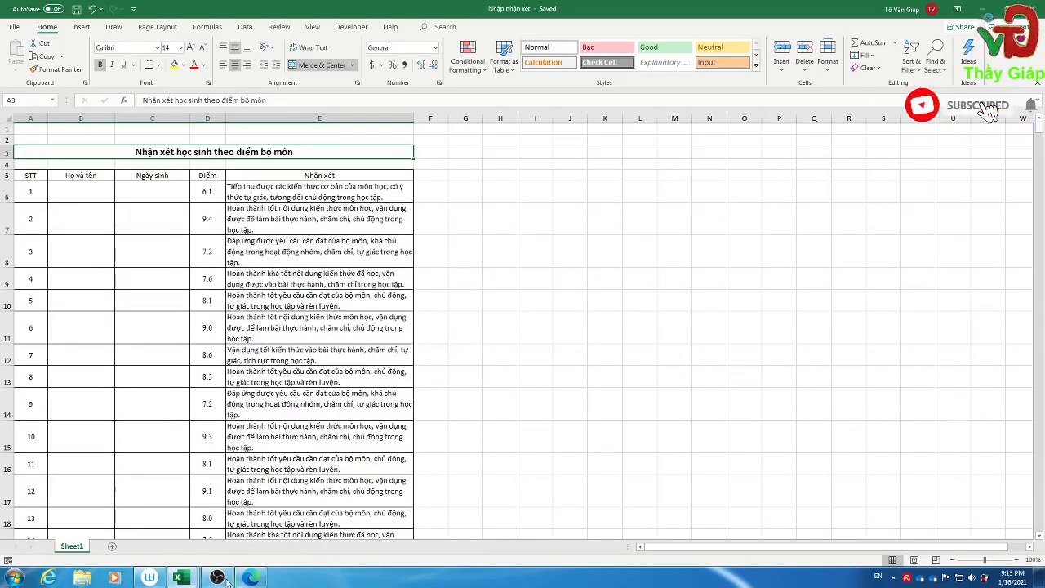
Copy all ĐTBmhk1 scores from E8 down to the last student in the nhan_xet_hoc_ky_1_lop_7a6_mon_toan workbook.
left_click(181, 577)
left_click(256, 538)
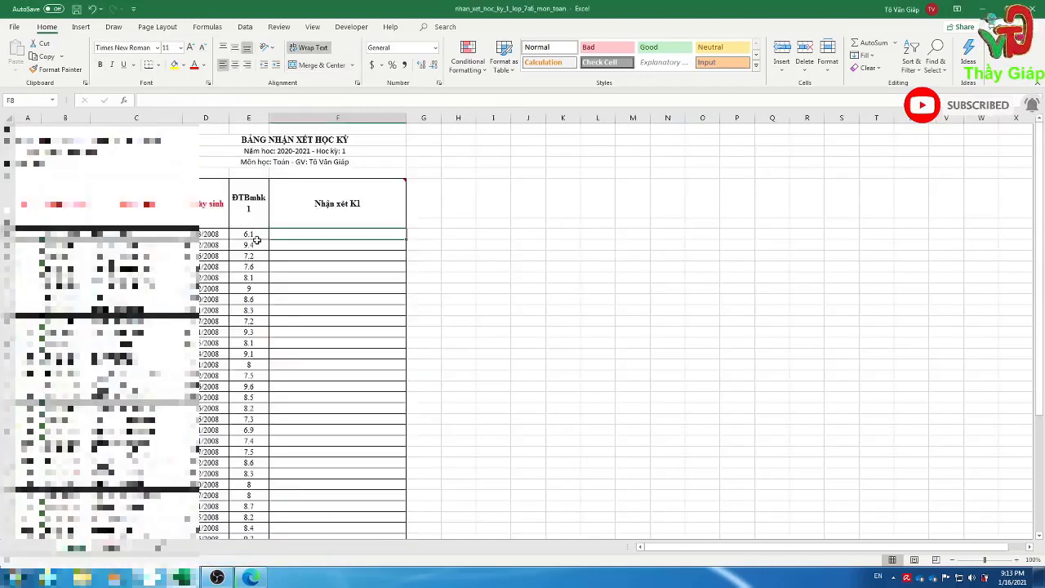
left_click(253, 234)
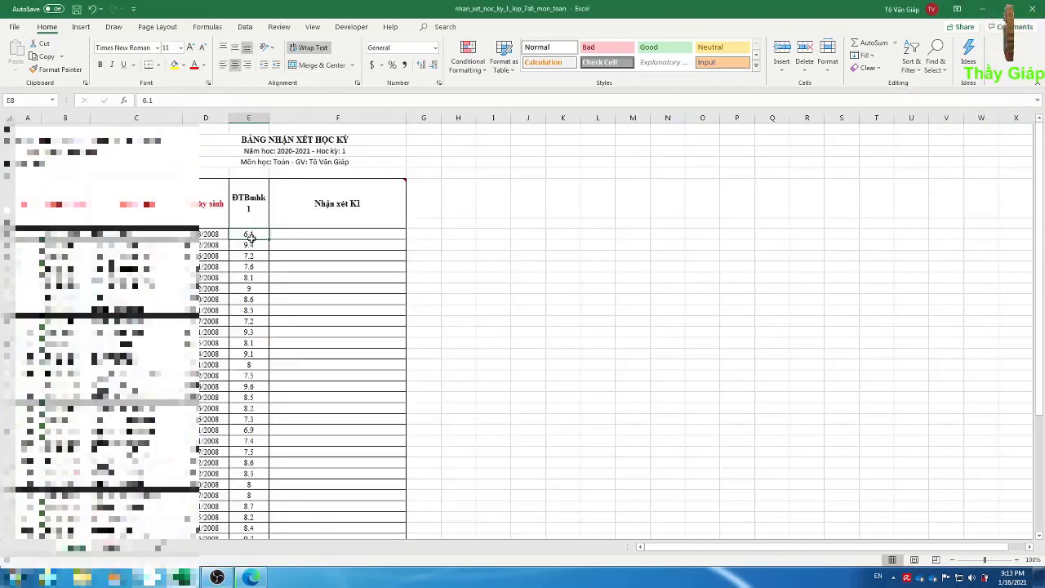
left_click_drag(250, 237, 244, 506)
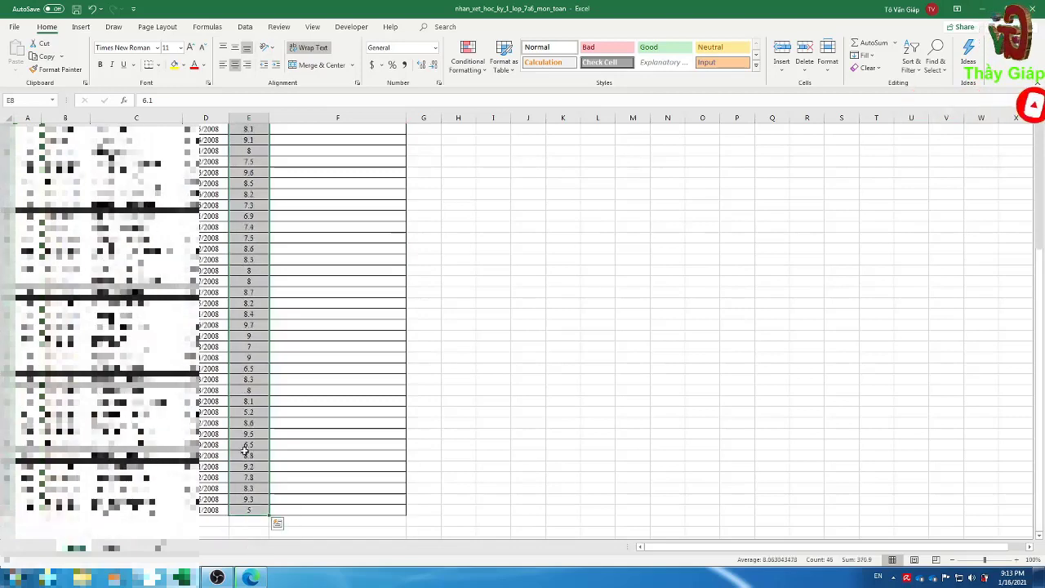
right_click(250, 260)
left_click(285, 281)
scroll(285, 281, "up", 6)
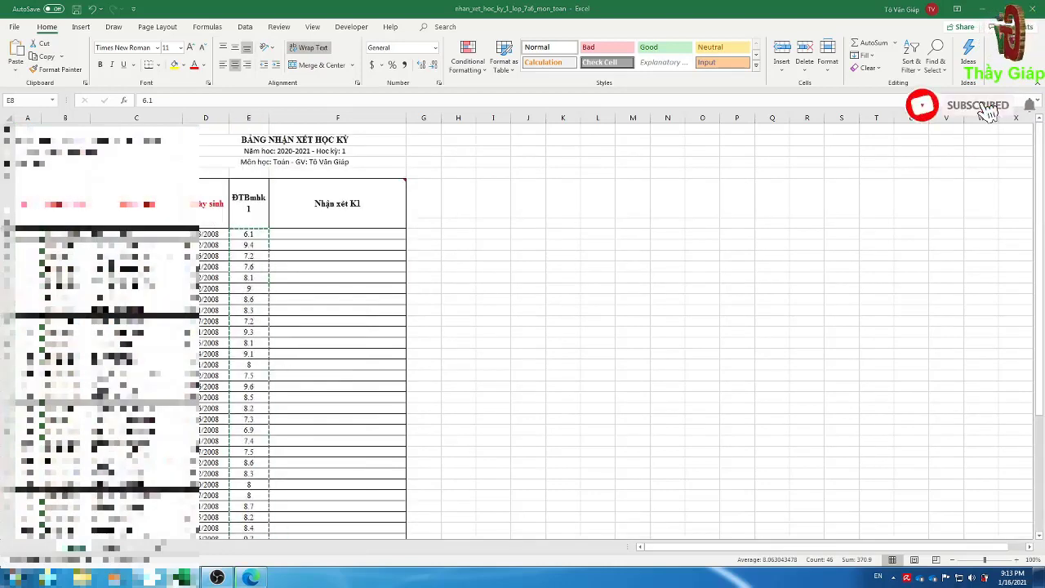
Paste the copied scores into the Điểm column of the Nhập nhận xét workbook, starting at D6.
mouse_move(181, 578)
left_click(249, 510)
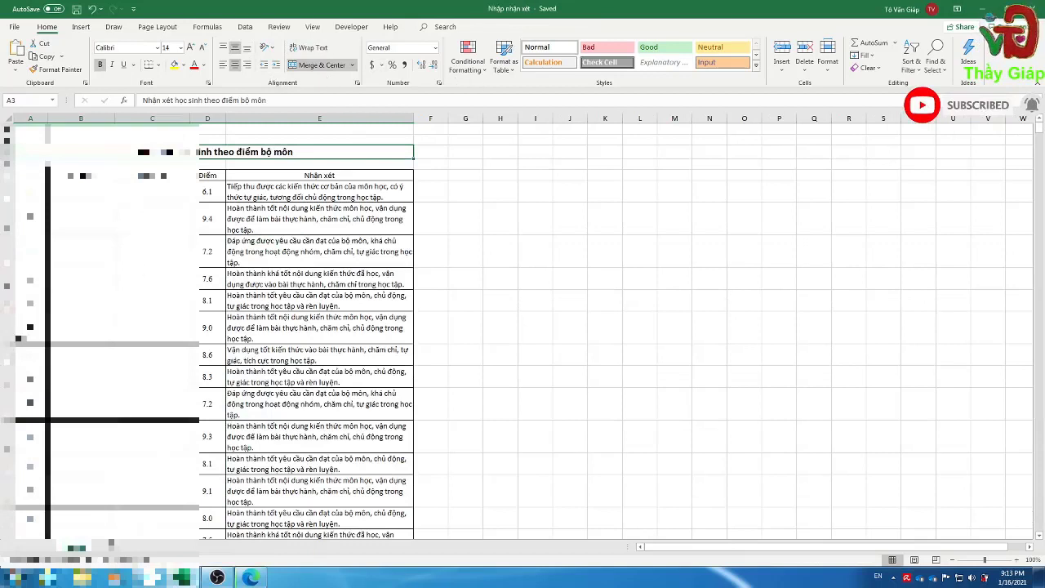
left_click(211, 193)
right_click(212, 193)
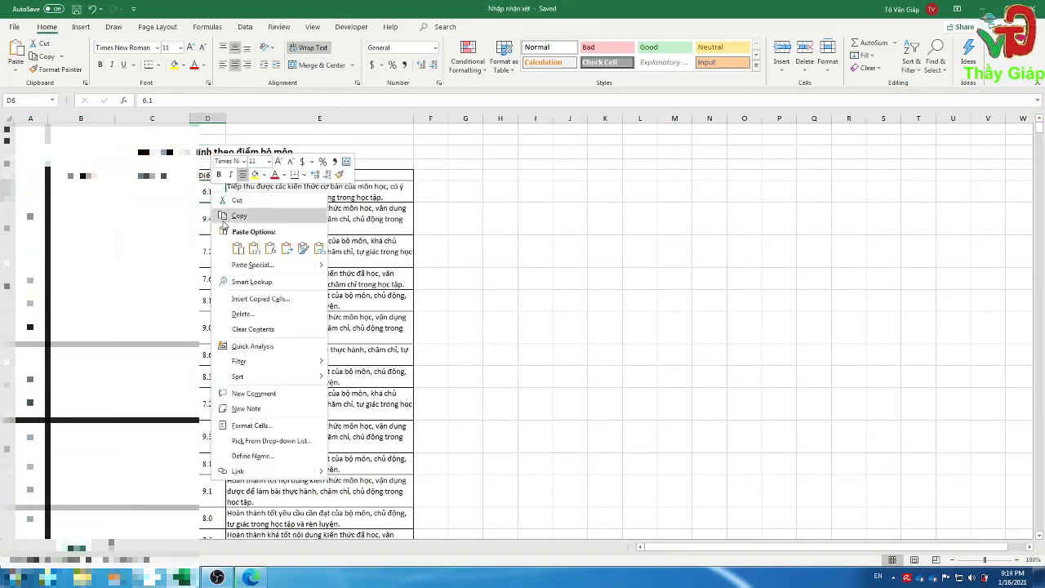
left_click(237, 249)
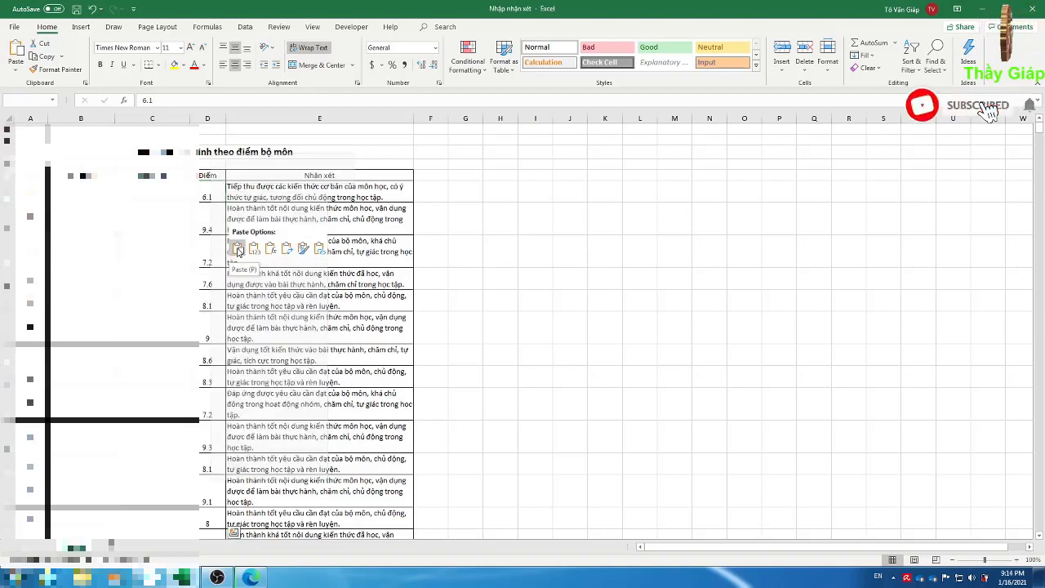
left_click(237, 249)
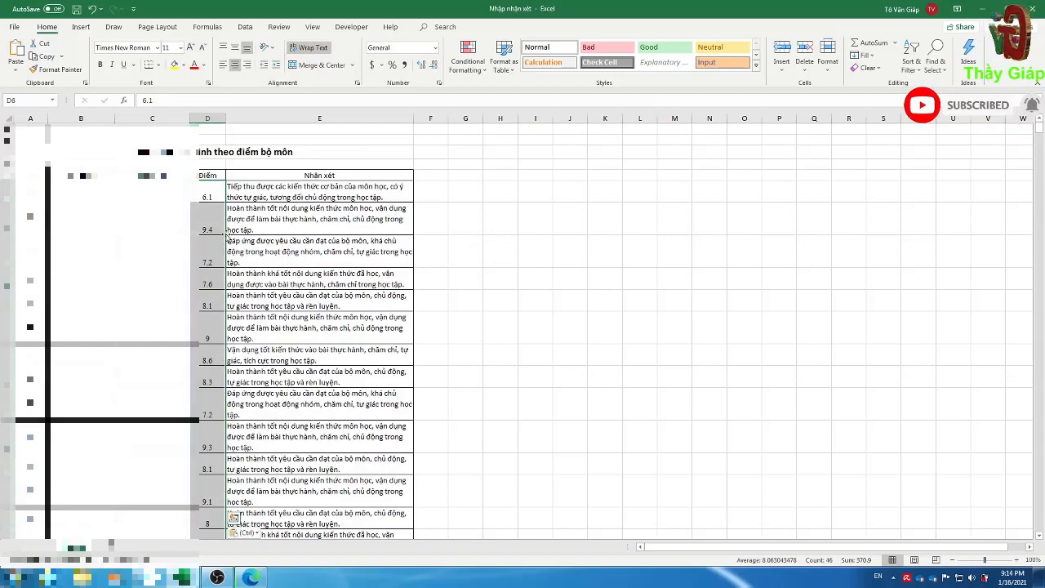
Check the comments in the Nhận xét column against the pasted scores, from E6 down to the last student.
left_click(324, 196)
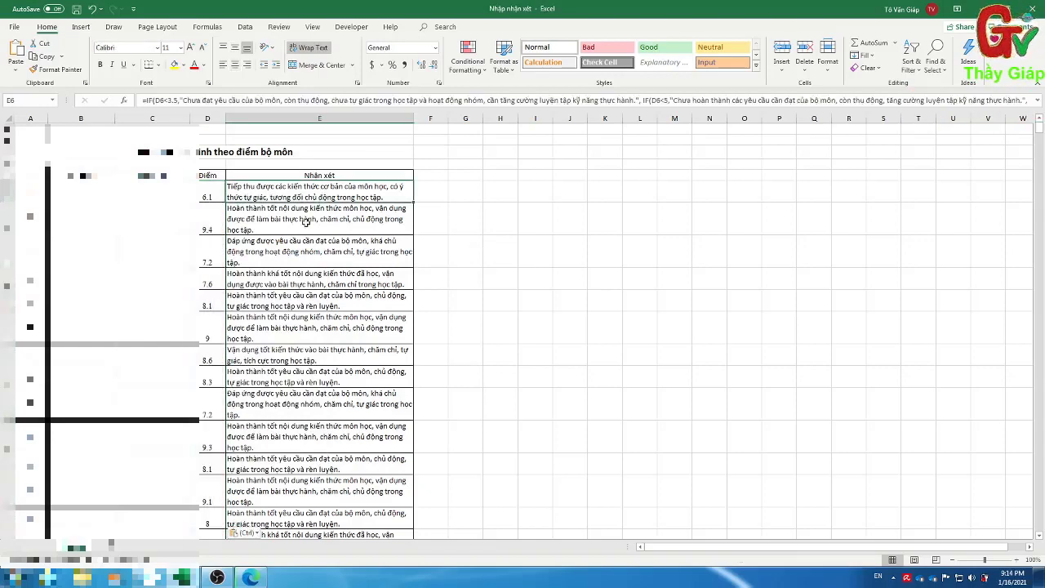
scroll(307, 355, "down", 8)
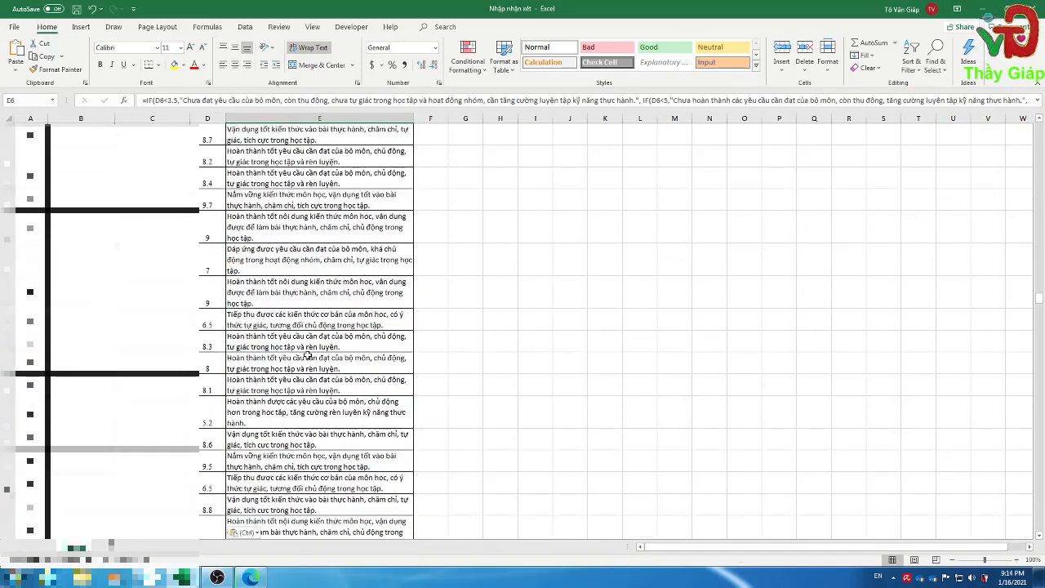
scroll(307, 355, "down", 3)
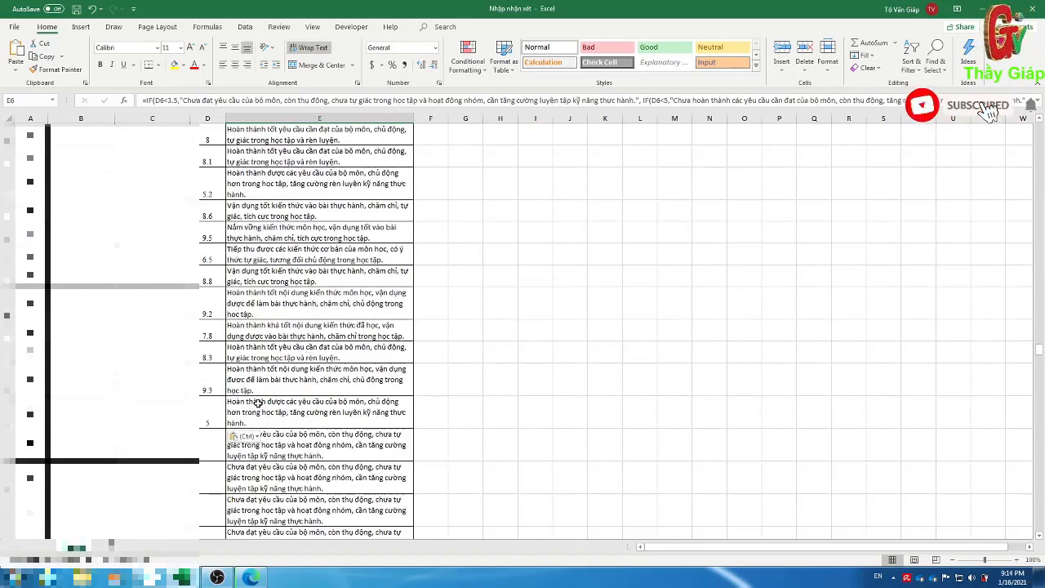
scroll(259, 406, "down", 3)
scroll(260, 407, "up", 10)
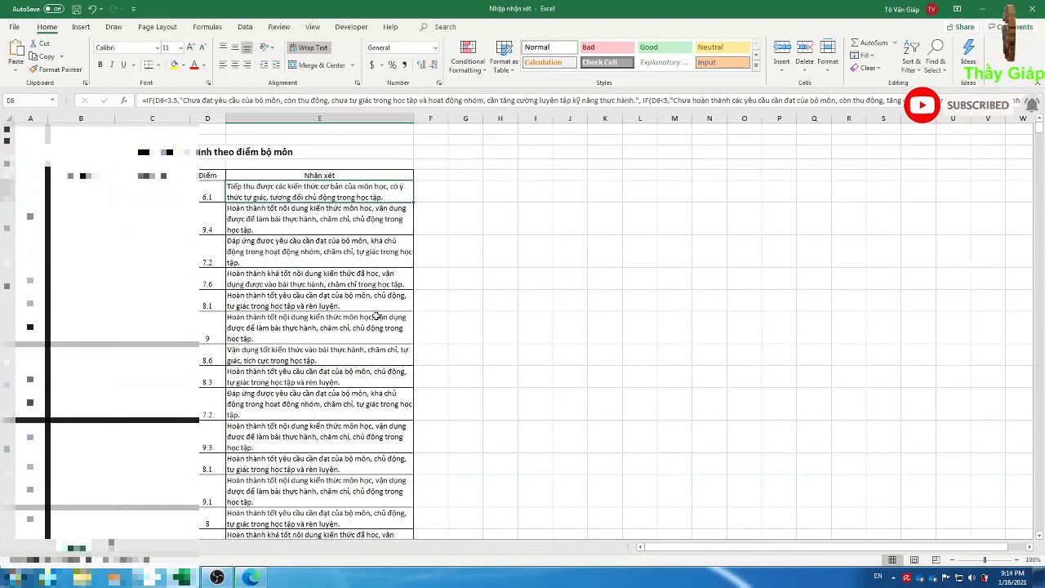
scroll(369, 345, "down", 8)
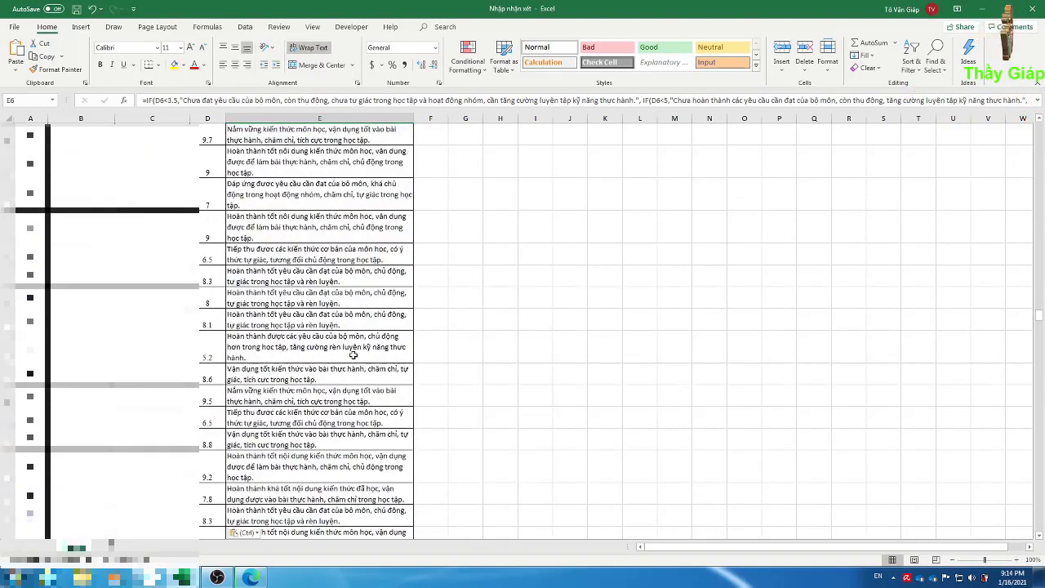
scroll(352, 354, "down", 3)
scroll(318, 338, "up", 10)
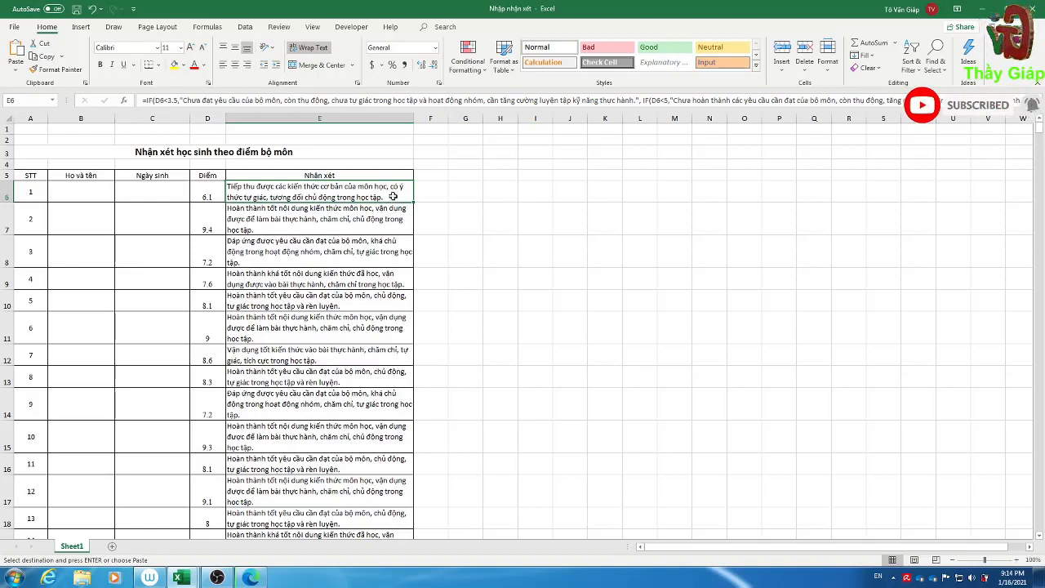
Examine the nested IF formula in E6 that assigns each comment according to the score in D6.
double_click(393, 197)
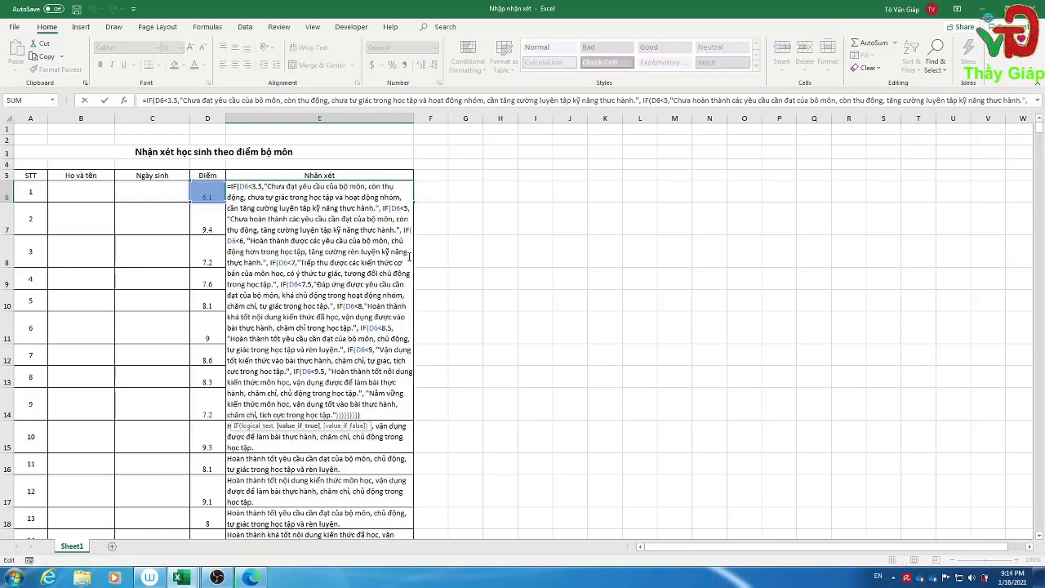
left_click(372, 412)
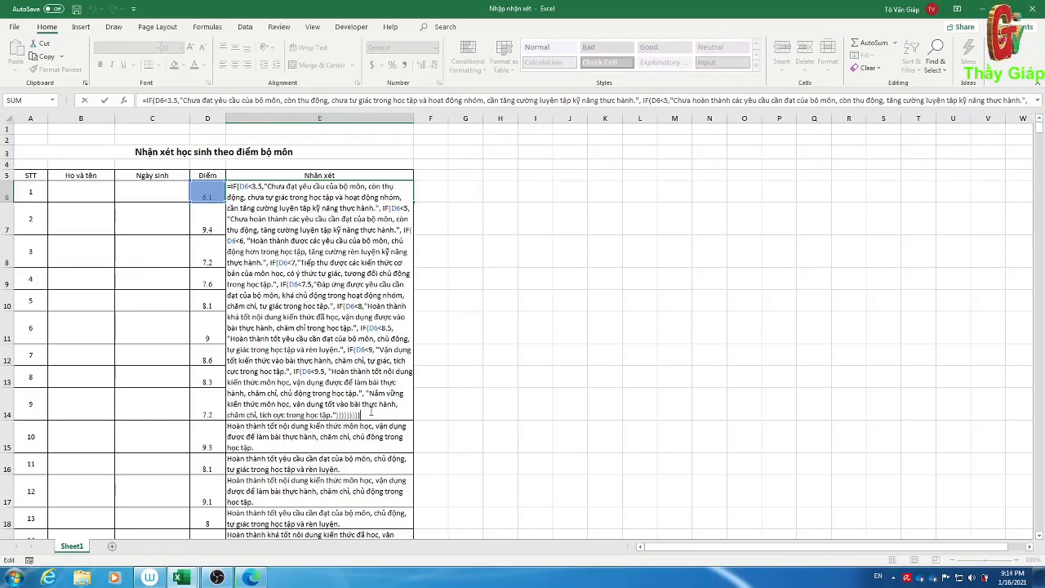
key("Return")
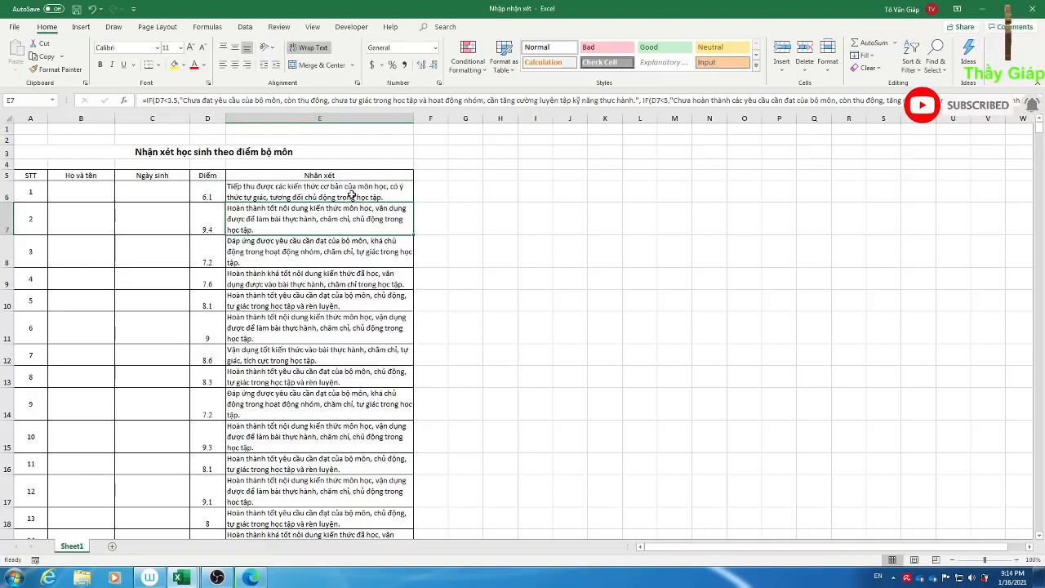
Copy the comments from E6 down to the 46th student in E51, and switch to the nhan_xet_hoc_ky_1_lop_7a6_mon_toan workbook.
left_click(356, 188)
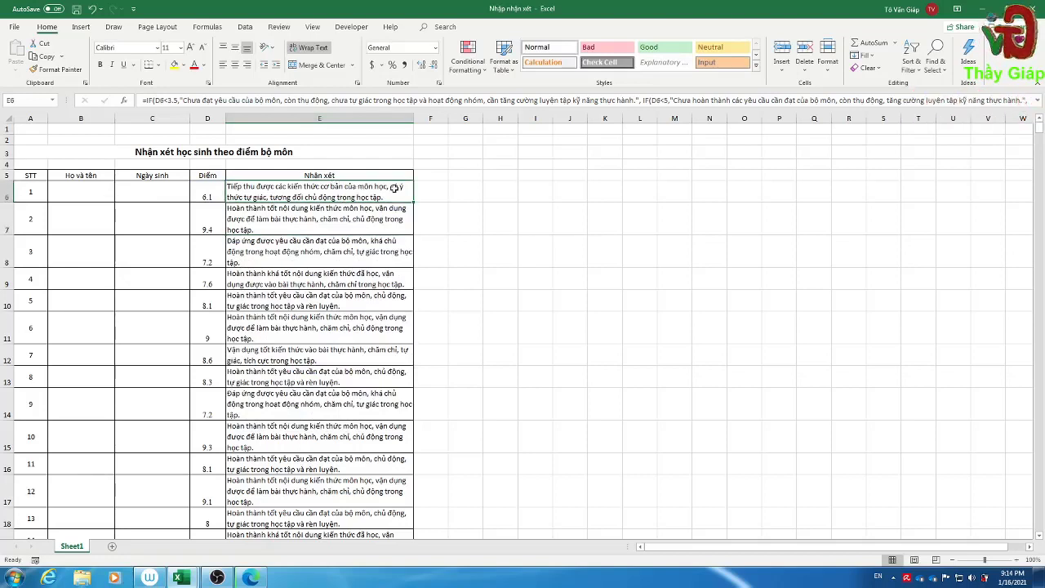
left_click_drag(394, 189, 377, 398)
right_click(279, 158)
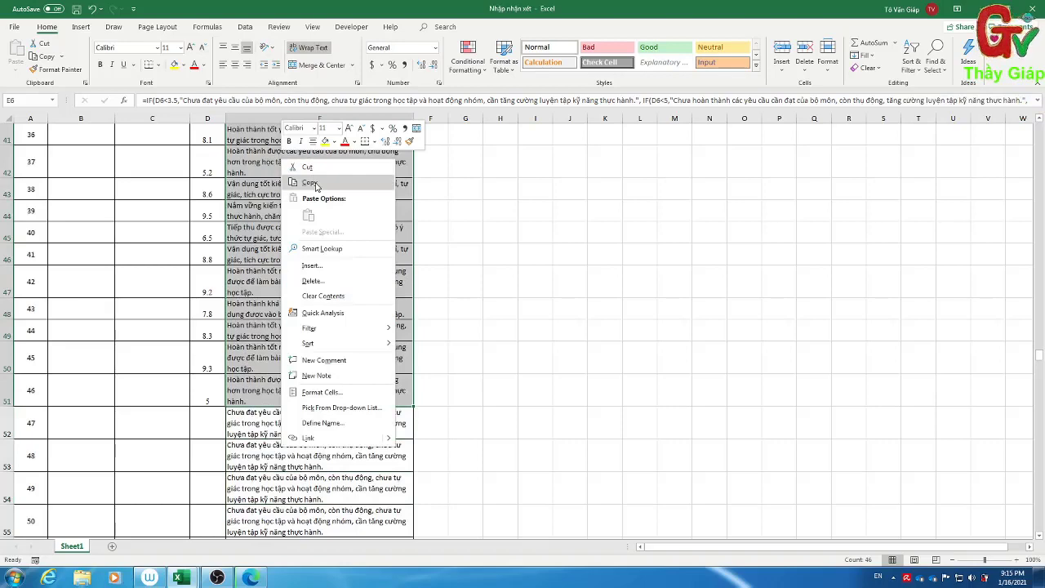
left_click(316, 186)
scroll(165, 347, "up", 12)
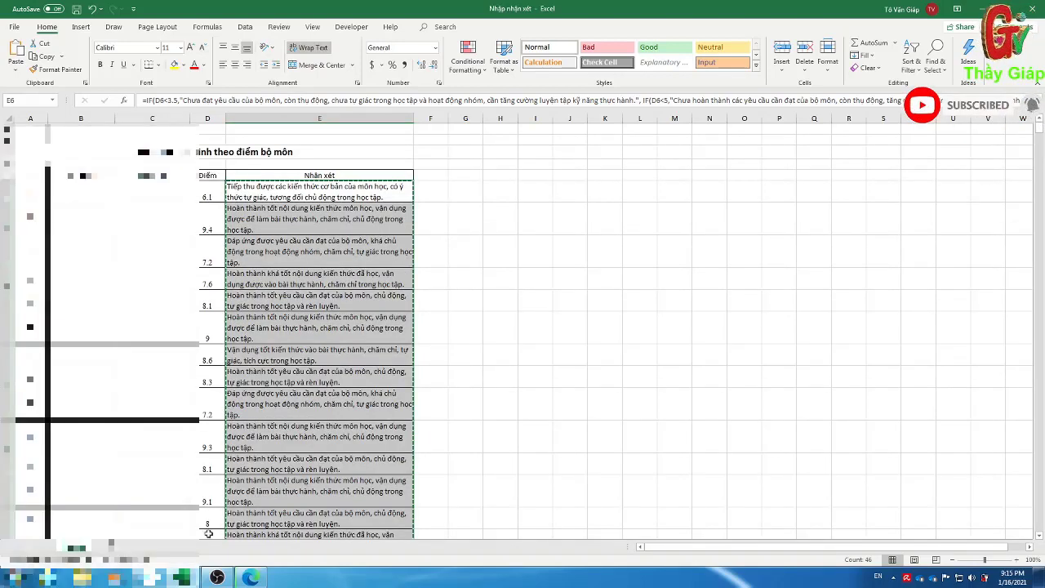
mouse_move(182, 577)
left_click(238, 506)
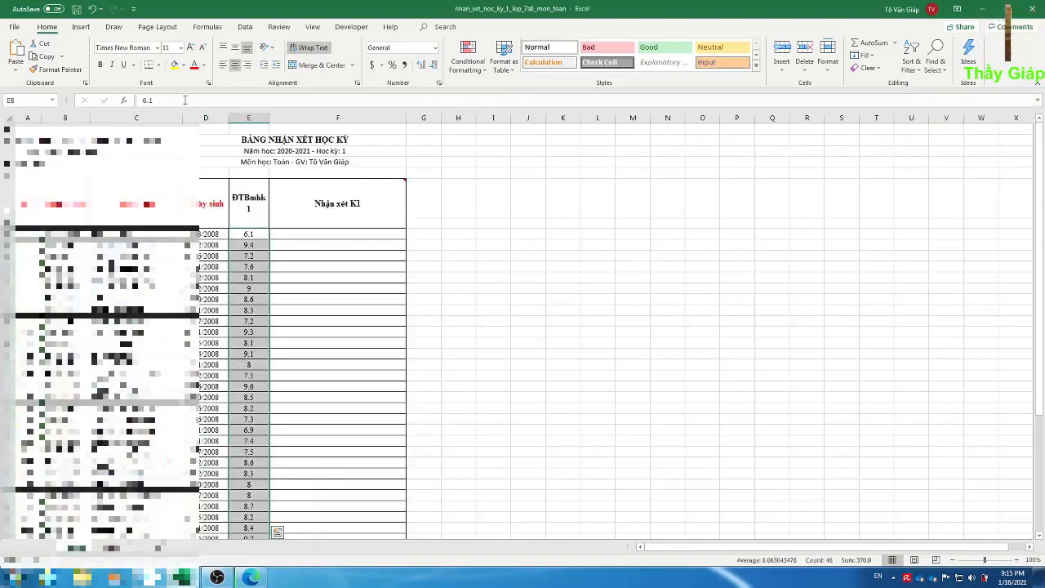
Try an ordinary paste of the copied comments into the Nhận xét K1 column at F8.
left_click(288, 235)
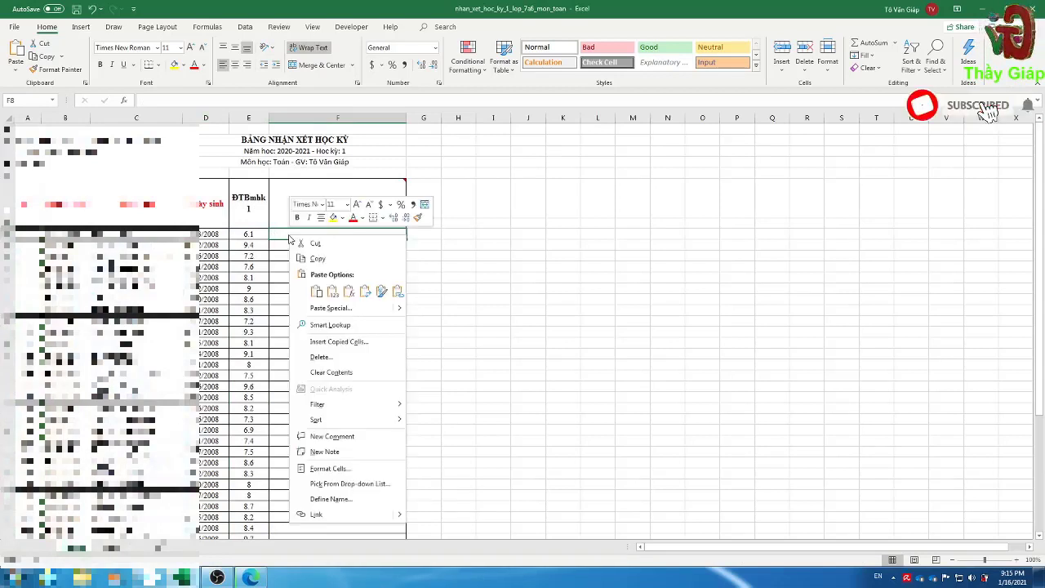
right_click(288, 235)
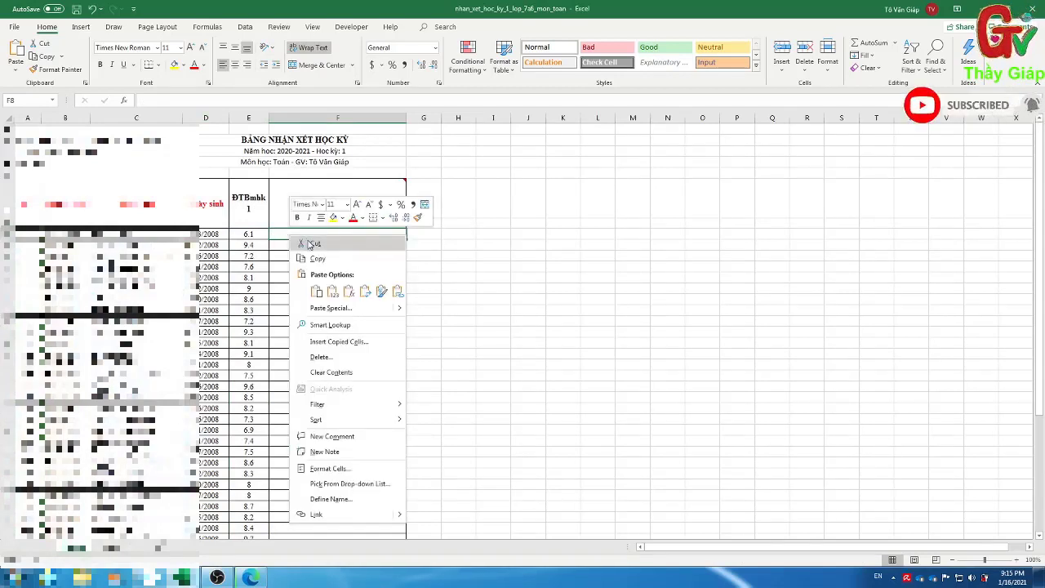
mouse_move(402, 311)
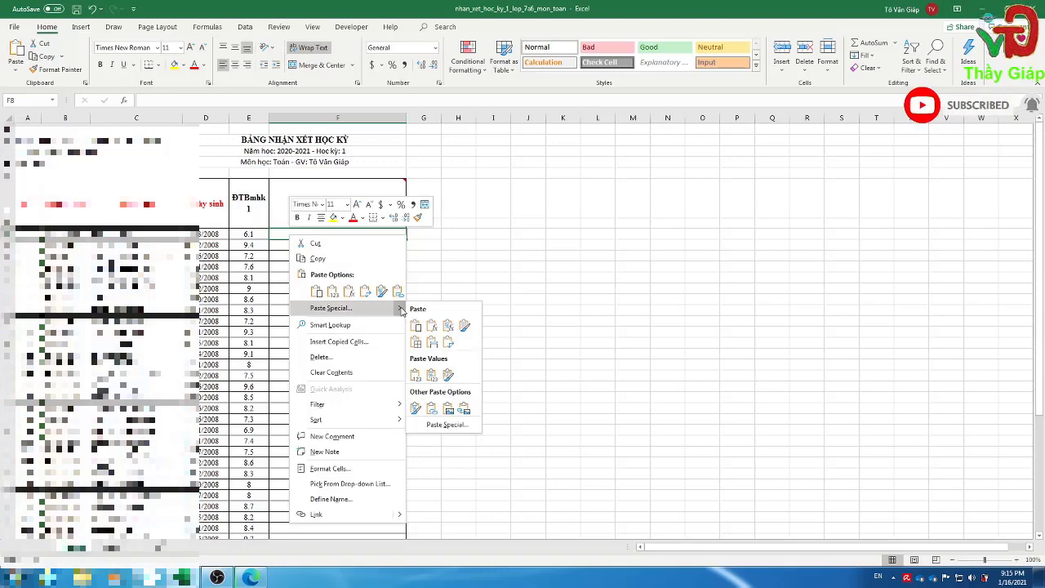
left_click(316, 292)
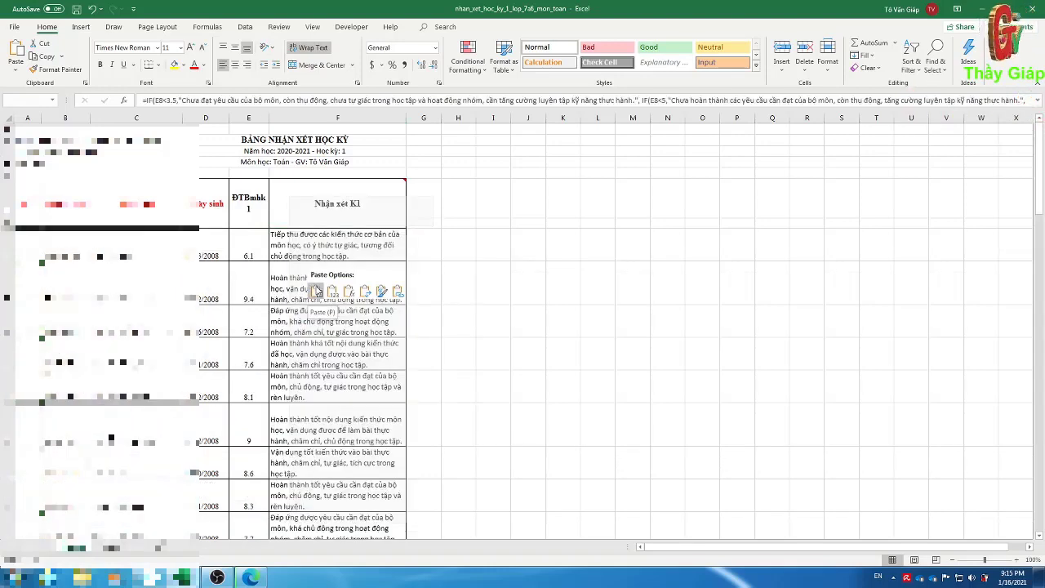
key("ctrl+z")
Paste the copied comments as values only into the Nhận xét K1 column starting at F8, using Paste Special.
right_click(292, 235)
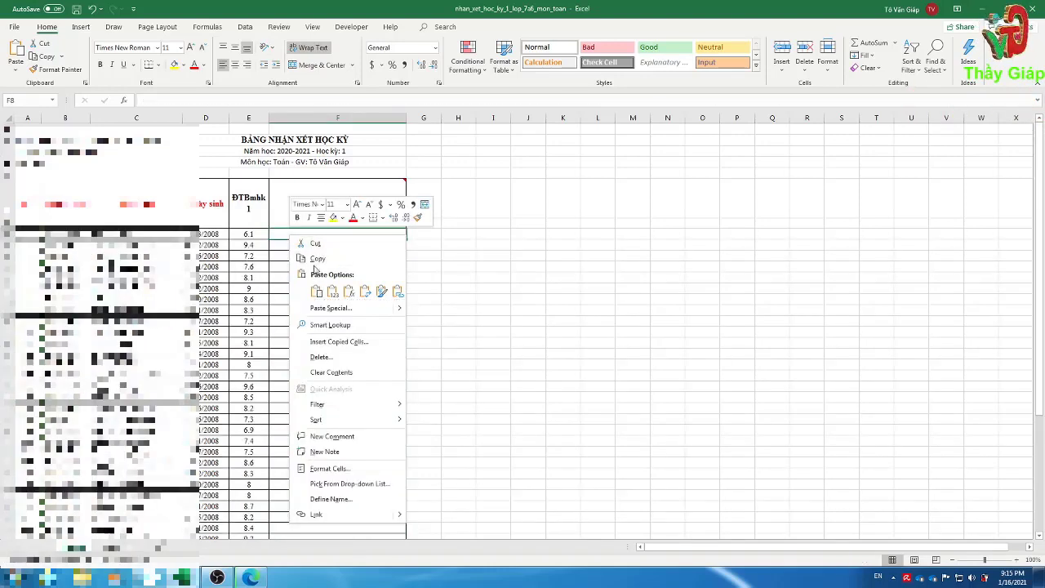
left_click(316, 291)
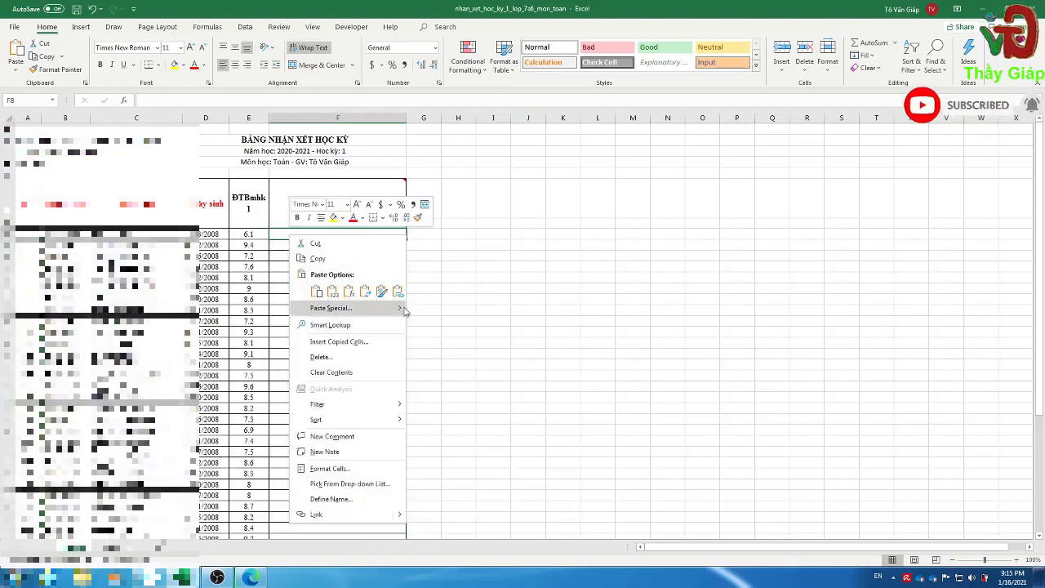
mouse_move(400, 311)
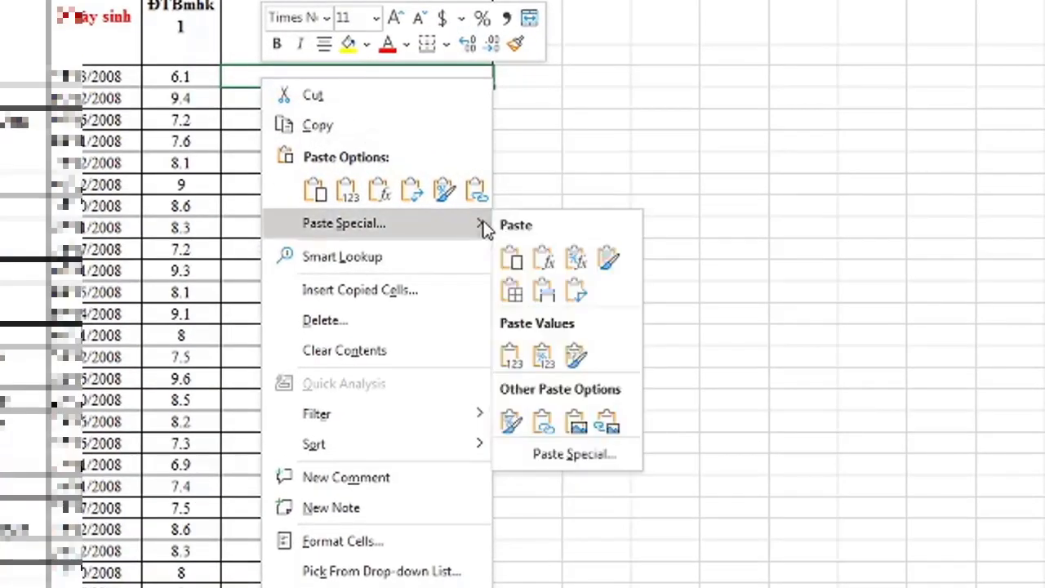
mouse_move(471, 239)
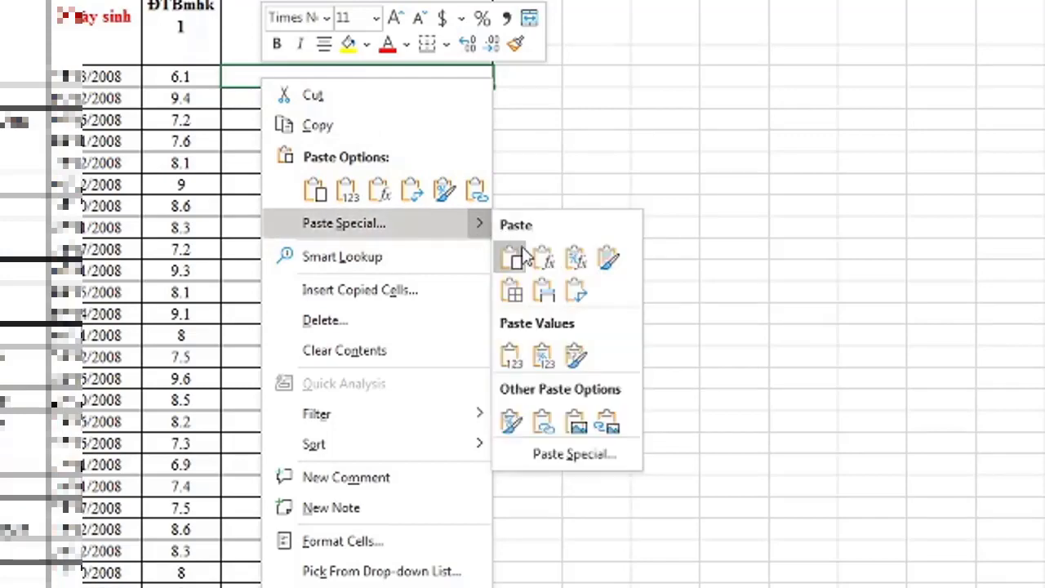
left_click(581, 455)
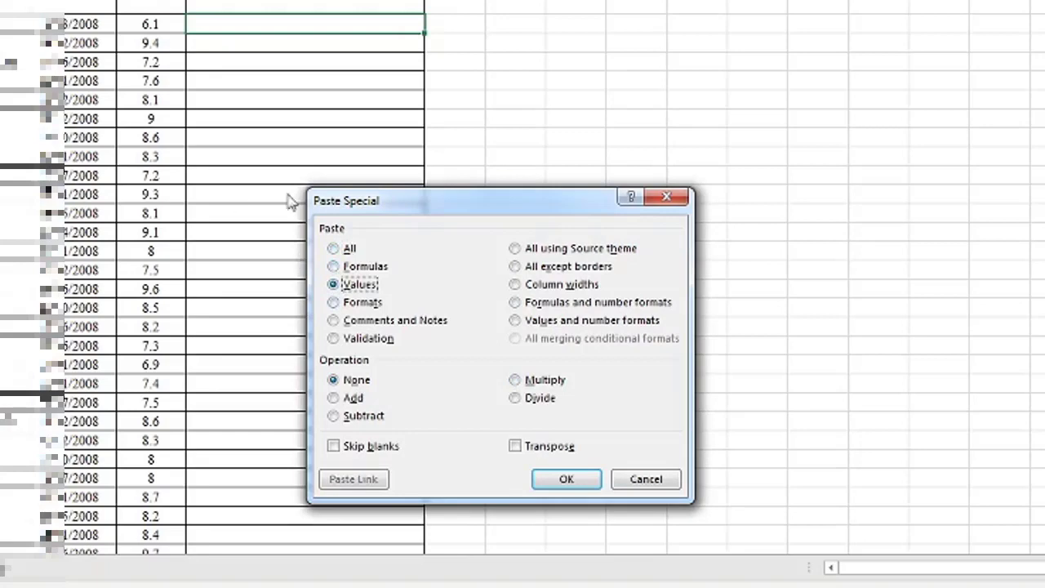
left_click(569, 482)
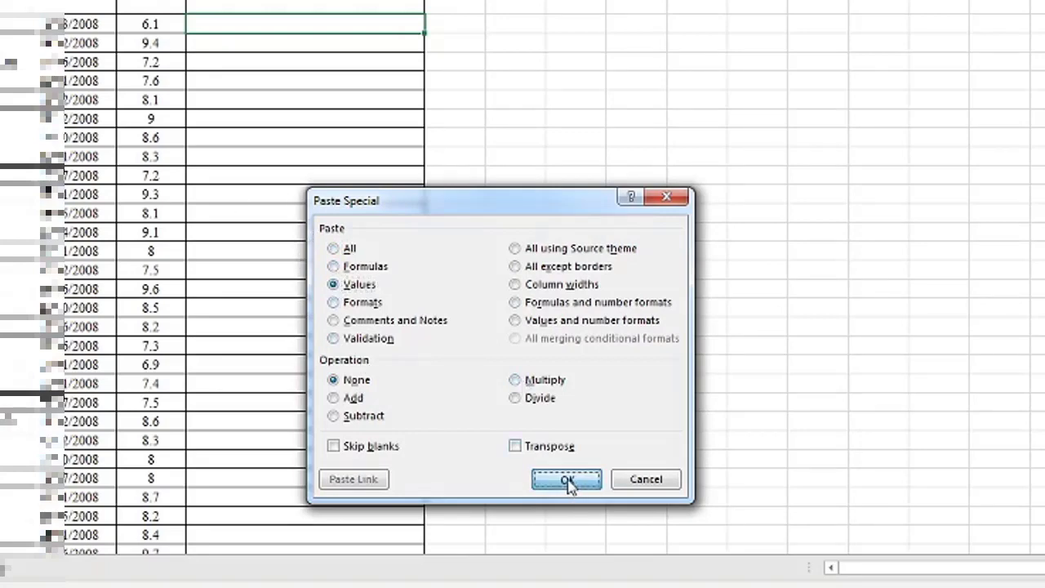
Check the pasted comments in the Nhận xét K1 column down to the last student, and confirm that F8 holds plain text.
scroll(309, 90, "down", 10)
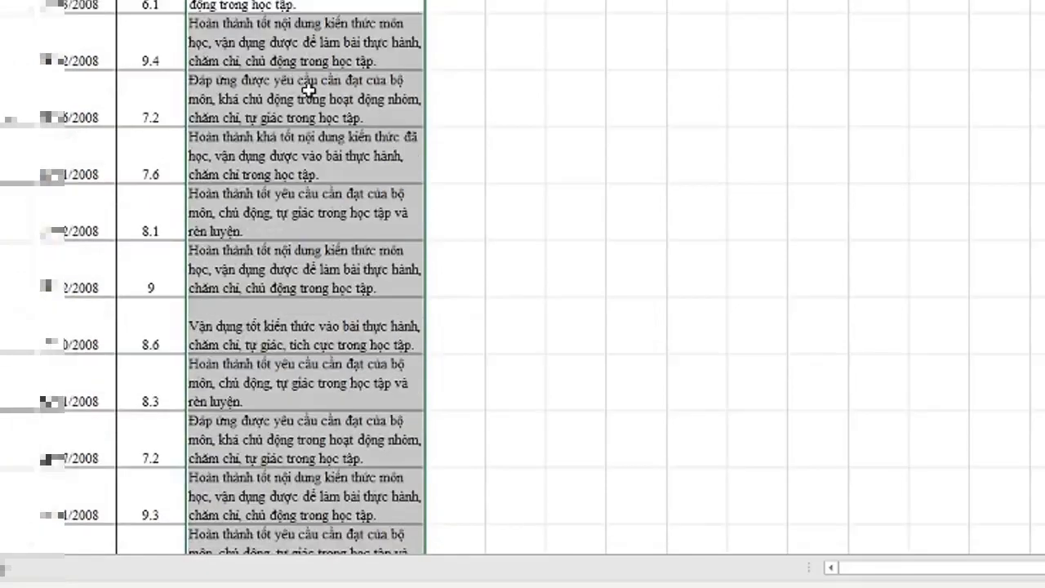
scroll(308, 89, "down", 10)
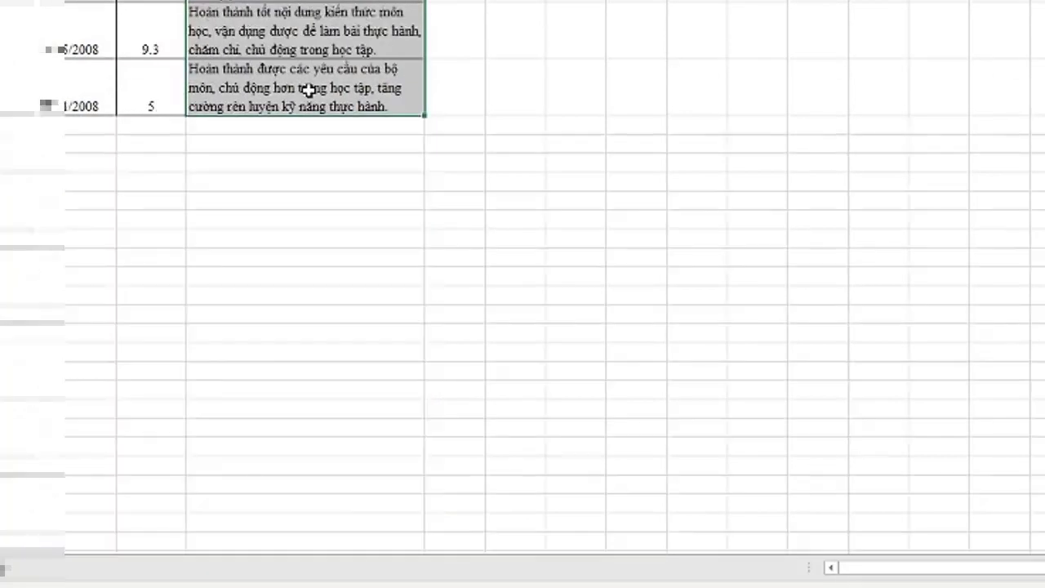
scroll(308, 89, "up", 15)
scroll(325, 65, "up", 15)
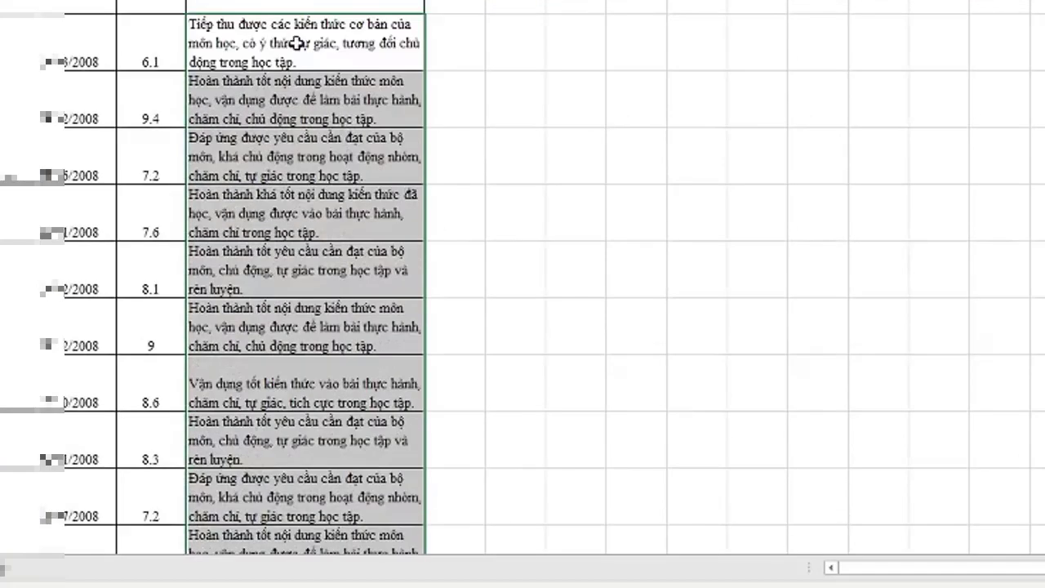
left_click(295, 43)
scroll(294, 102, "down", 8)
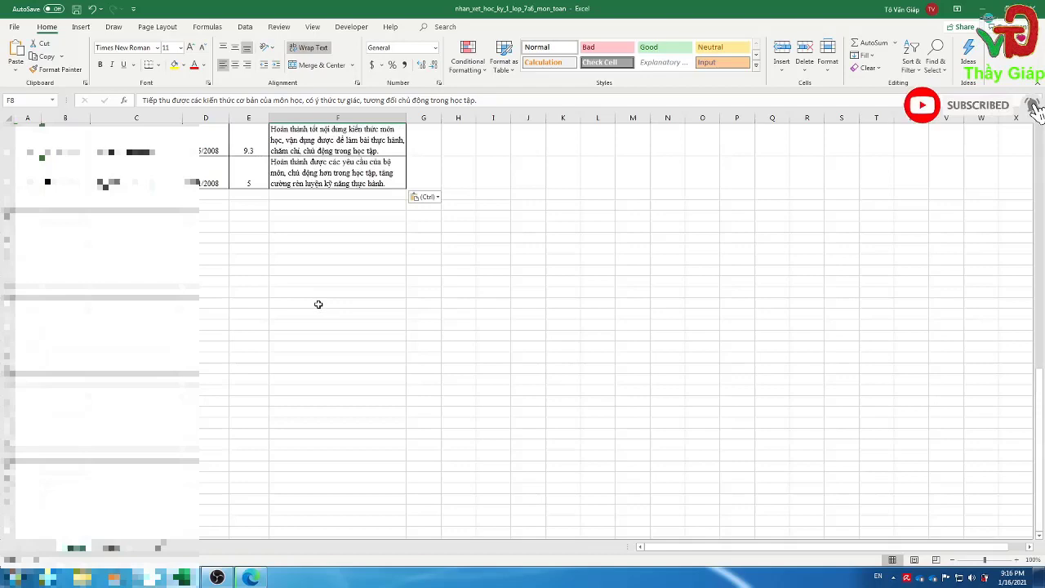
scroll(308, 268, "up", 10)
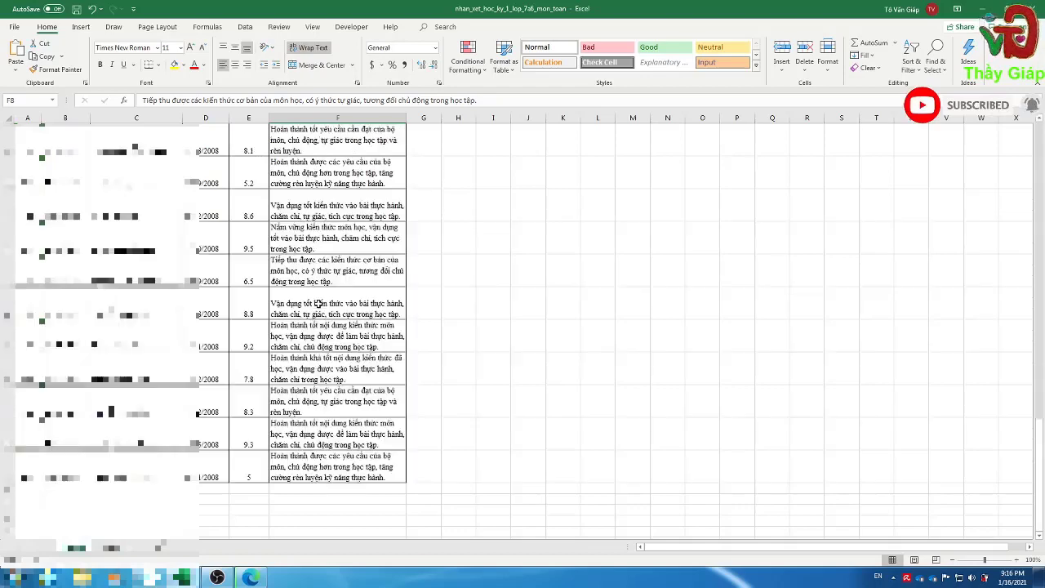
scroll(321, 304, "up", 5)
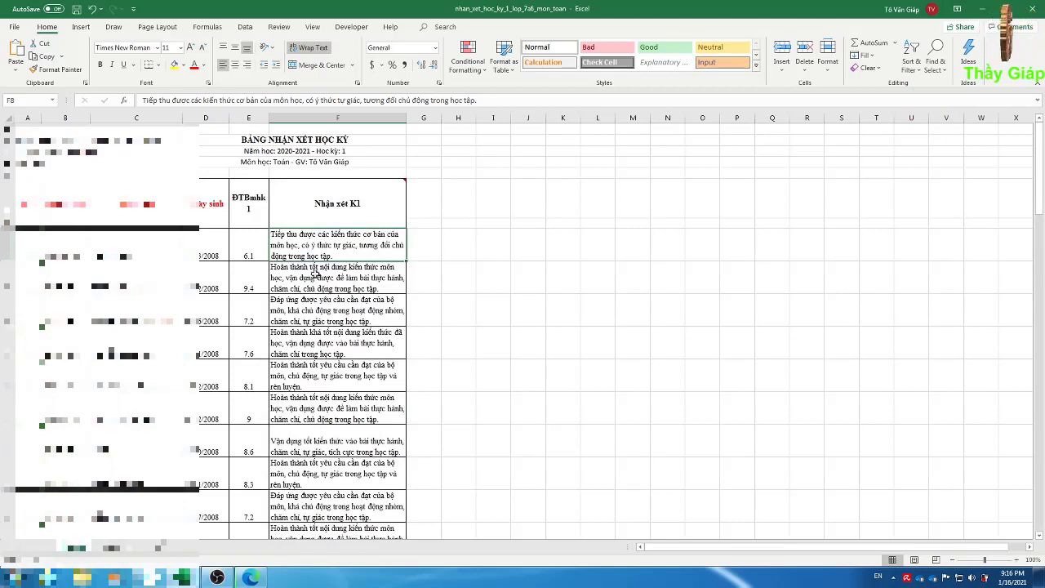
Save the workbook, and open the import of comments from an Excel file on the school database site in the browser.
left_click(77, 10)
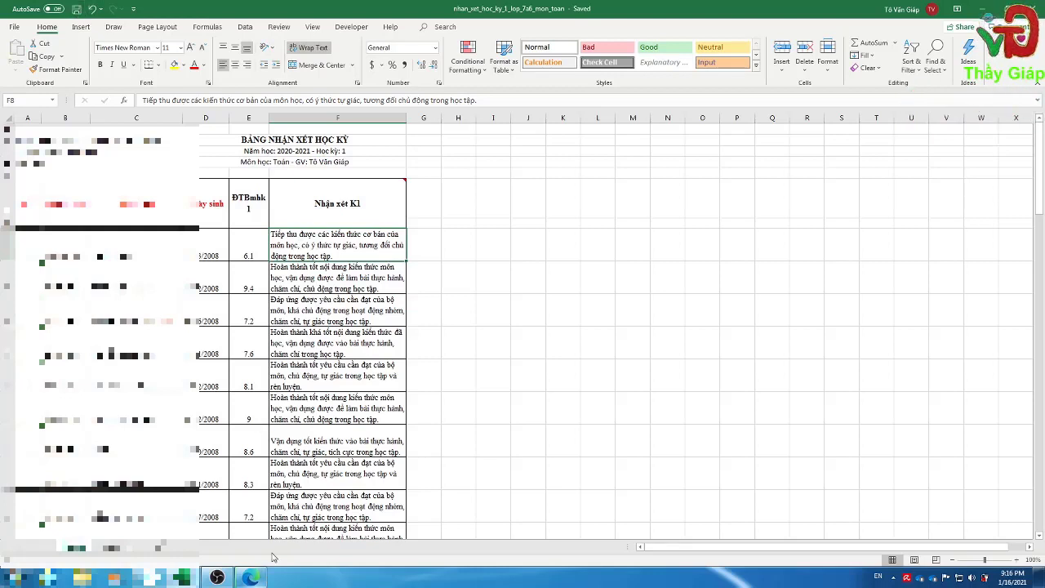
left_click(260, 580)
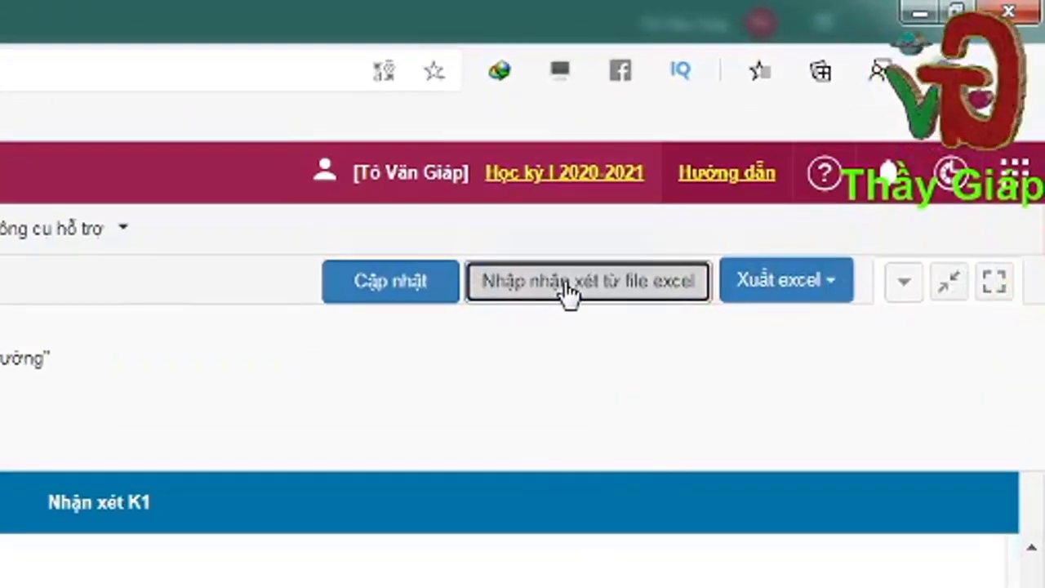
left_click(568, 285)
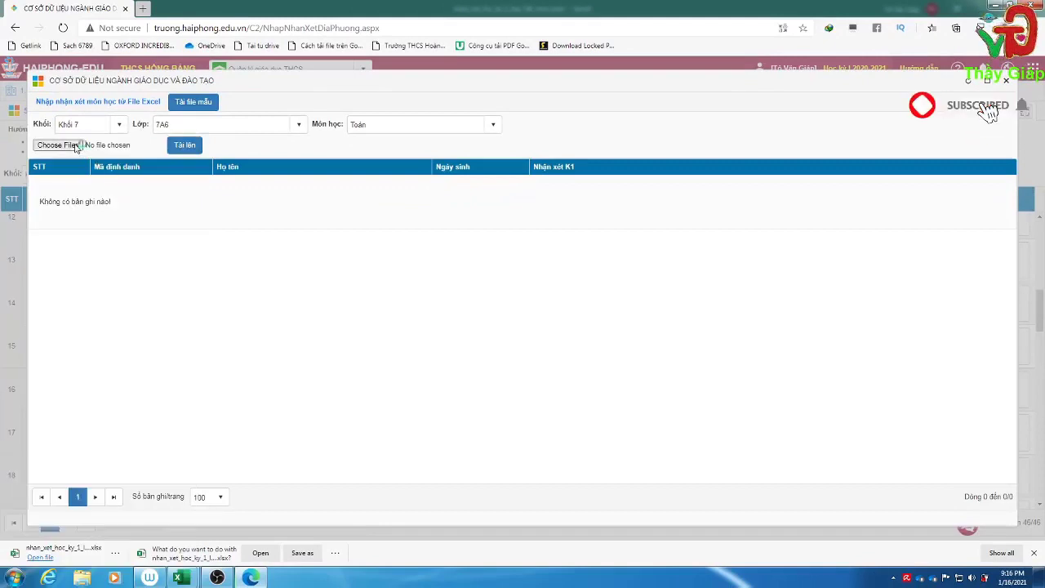
Start choosing the file to upload and browse to the Desktop folder of the user account on Local Disk (C:).
left_click(57, 146)
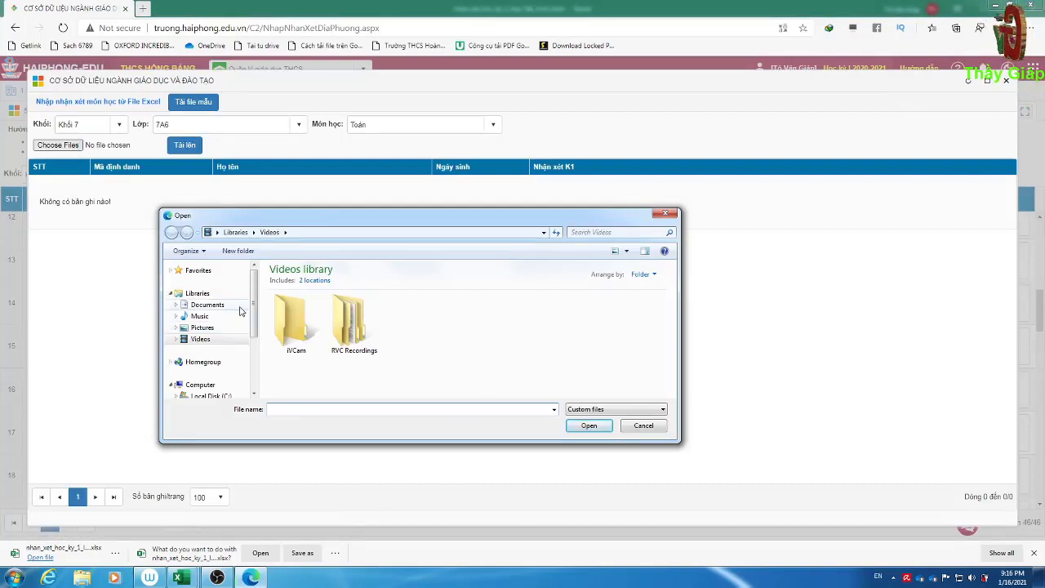
scroll(250, 313, "down", 3)
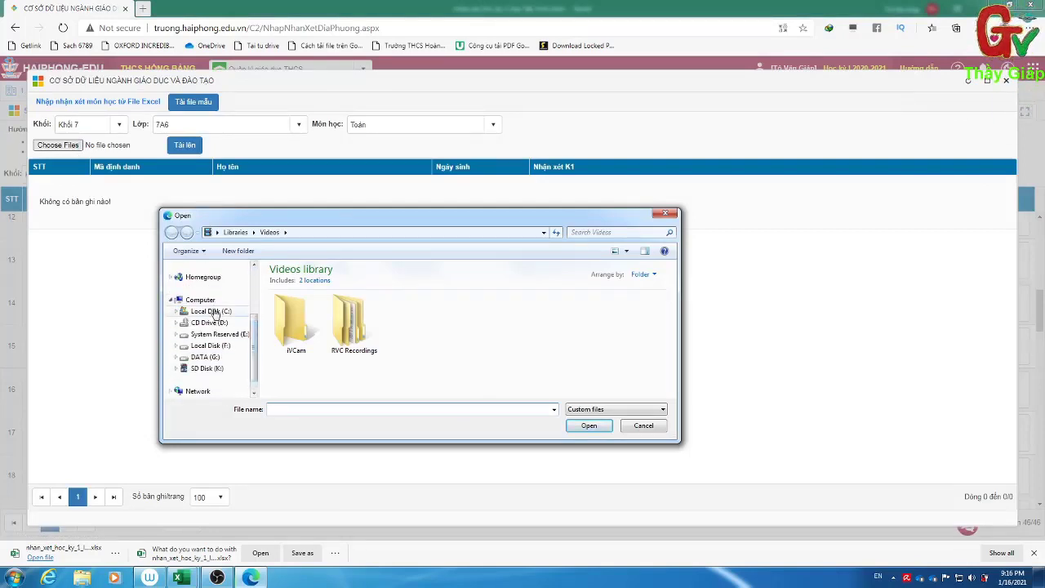
left_click(214, 313)
scroll(648, 360, "down", 1)
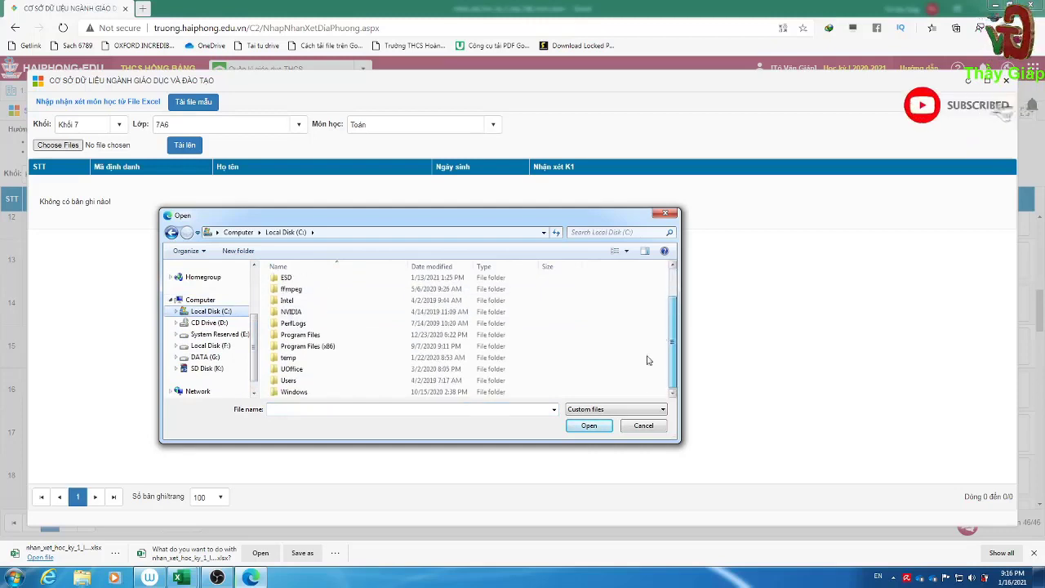
left_click(310, 381)
double_click(311, 381)
double_click(323, 295)
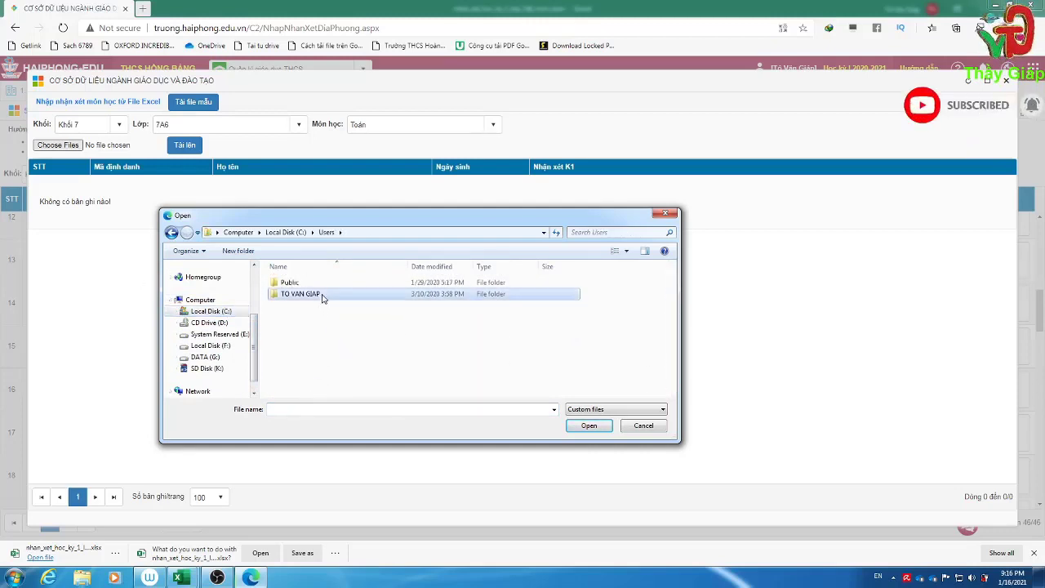
left_click(310, 318)
double_click(311, 318)
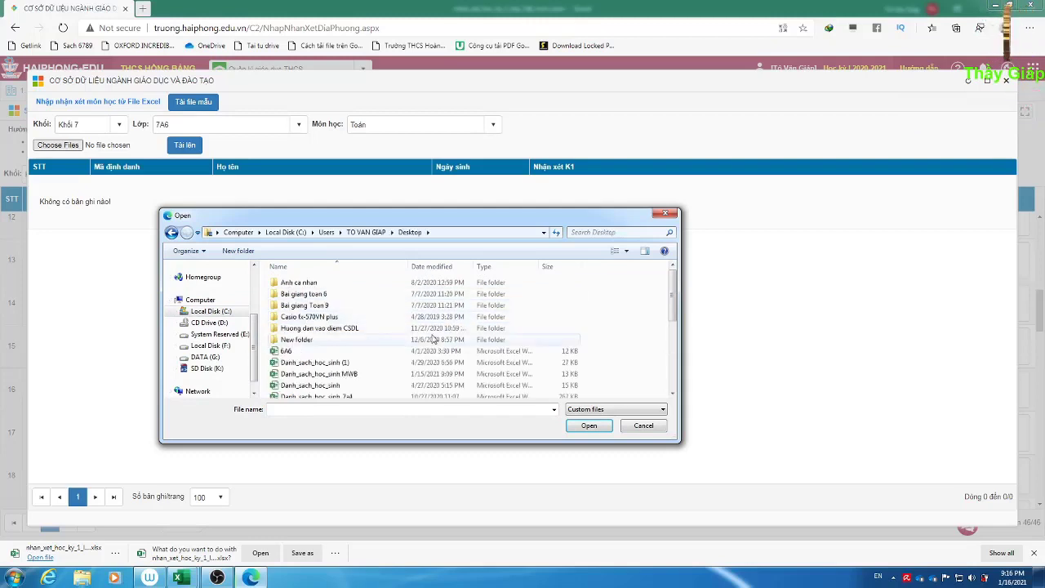
Choose the nhan_xet_hoc_ky_1_lop_7a6_mon_toan file and upload it for class 7A6, subject Toán.
left_click_drag(672, 292, 663, 362)
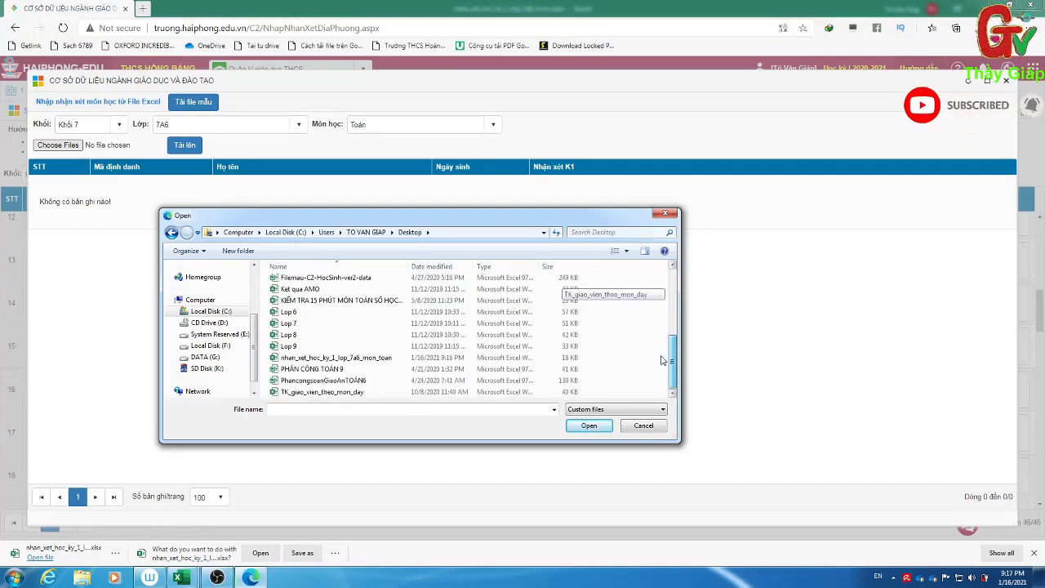
left_click(384, 349)
left_click(375, 359)
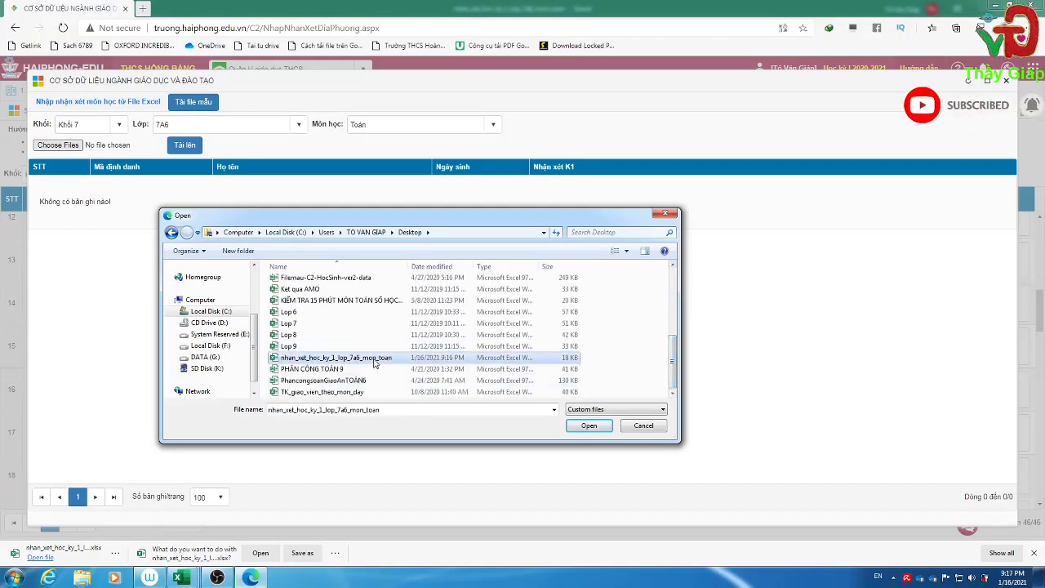
left_click(589, 426)
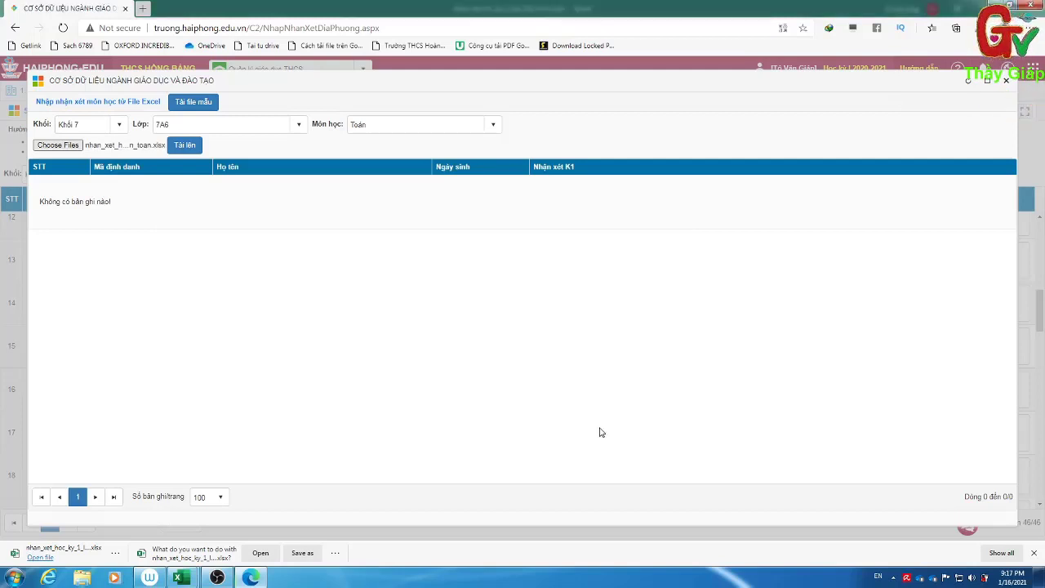
left_click(186, 147)
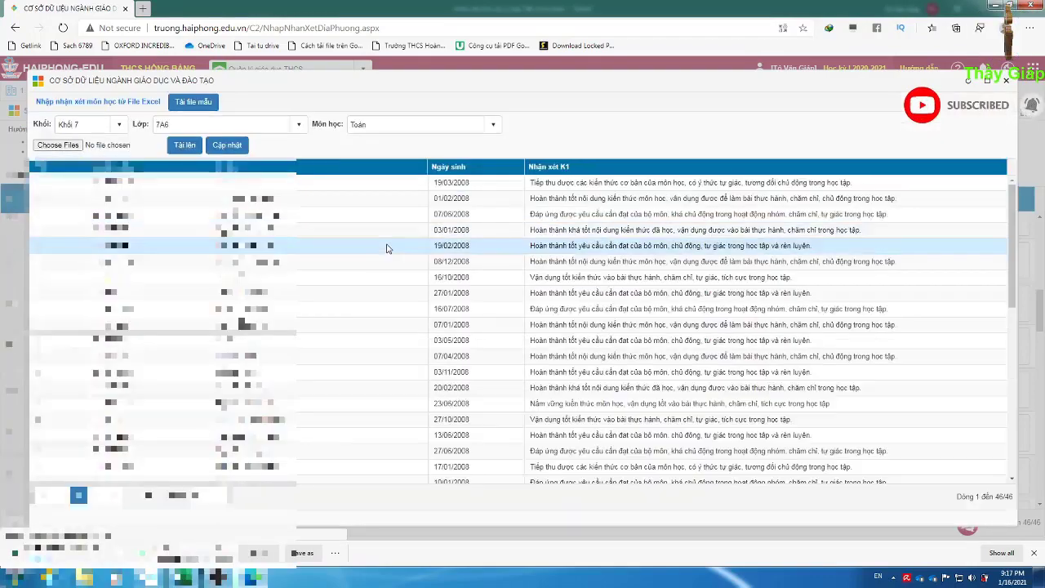
Check the uploaded Nhận xét K1 comments for class 7A6 from the first student to the last.
scroll(817, 249, "down", 5)
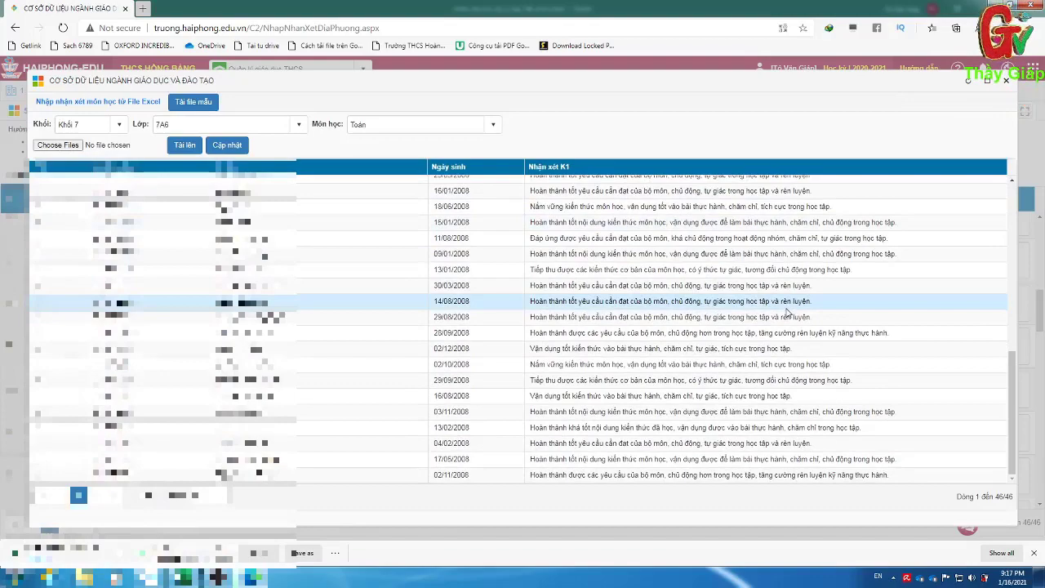
scroll(784, 278, "up", 5)
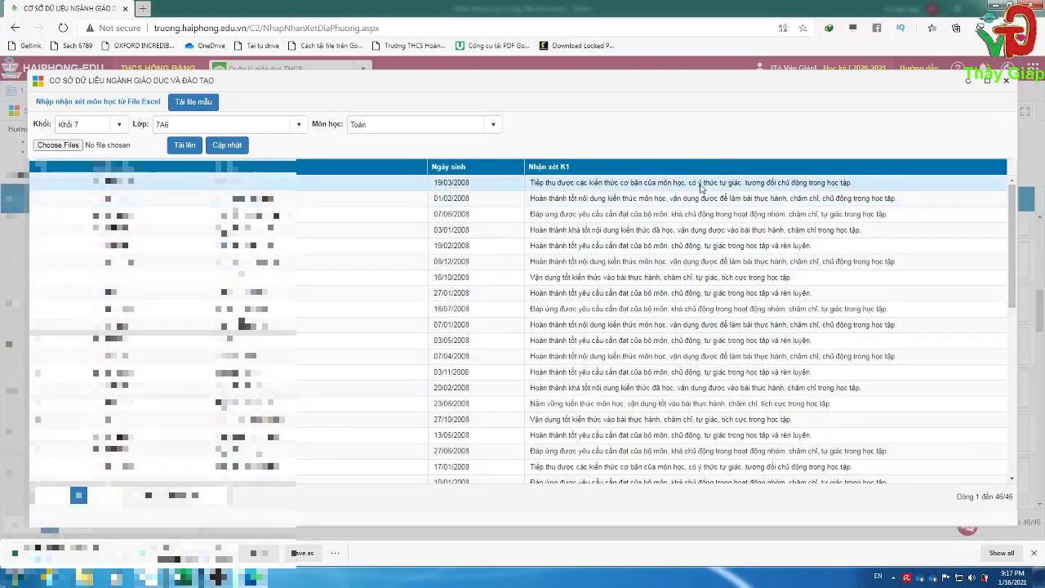
scroll(511, 262, "down", 5)
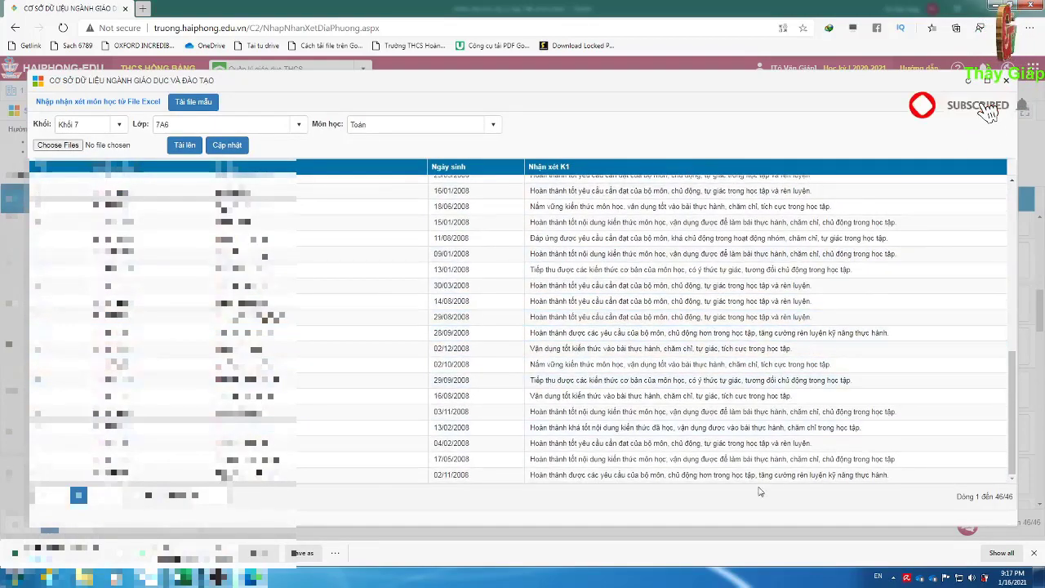
scroll(575, 337, "up", 3)
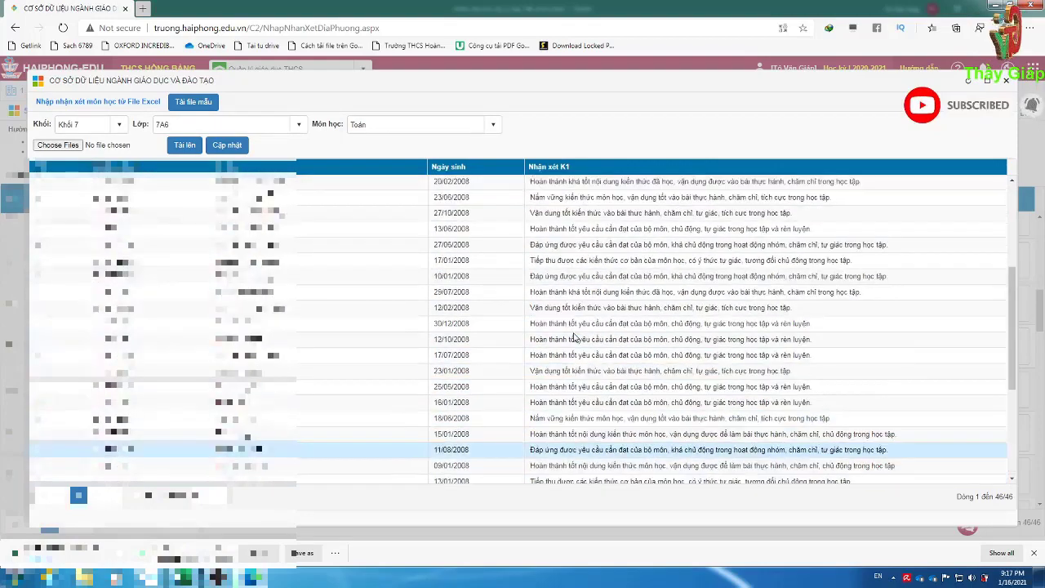
scroll(574, 337, "up", 3)
scroll(575, 337, "down", 6)
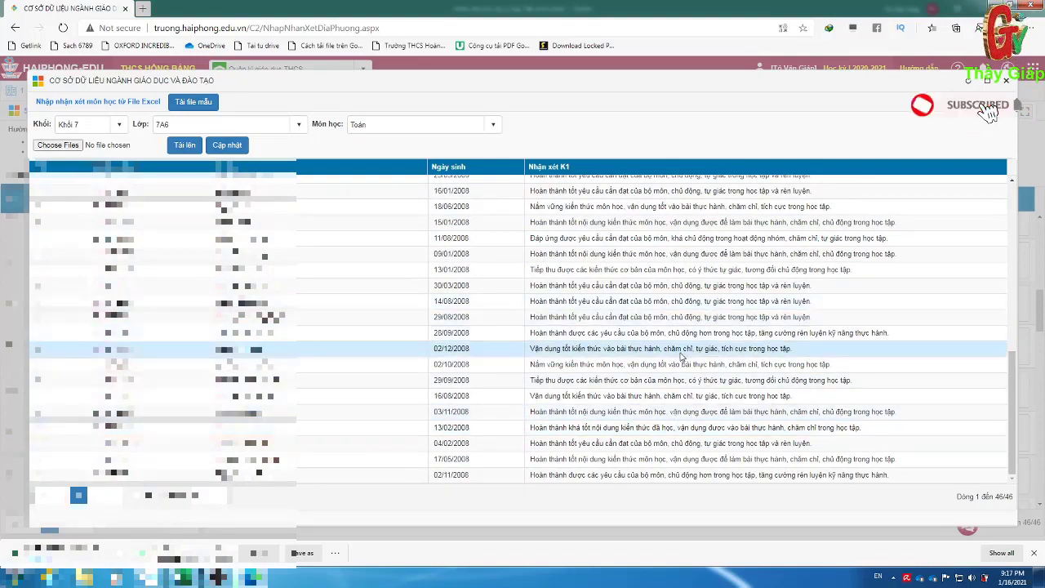
scroll(662, 392, "up", 6)
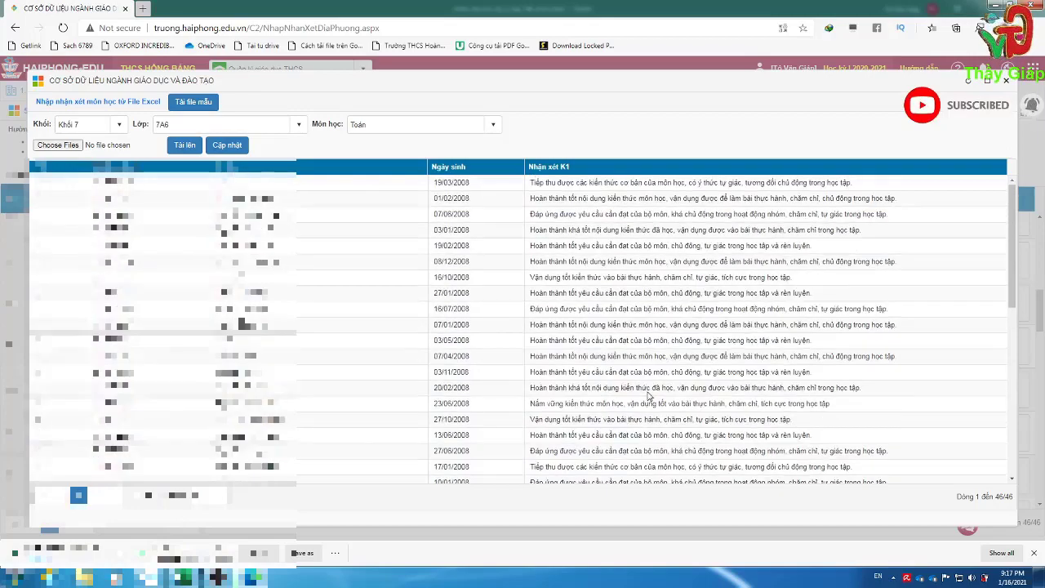
scroll(662, 391, "down", 6)
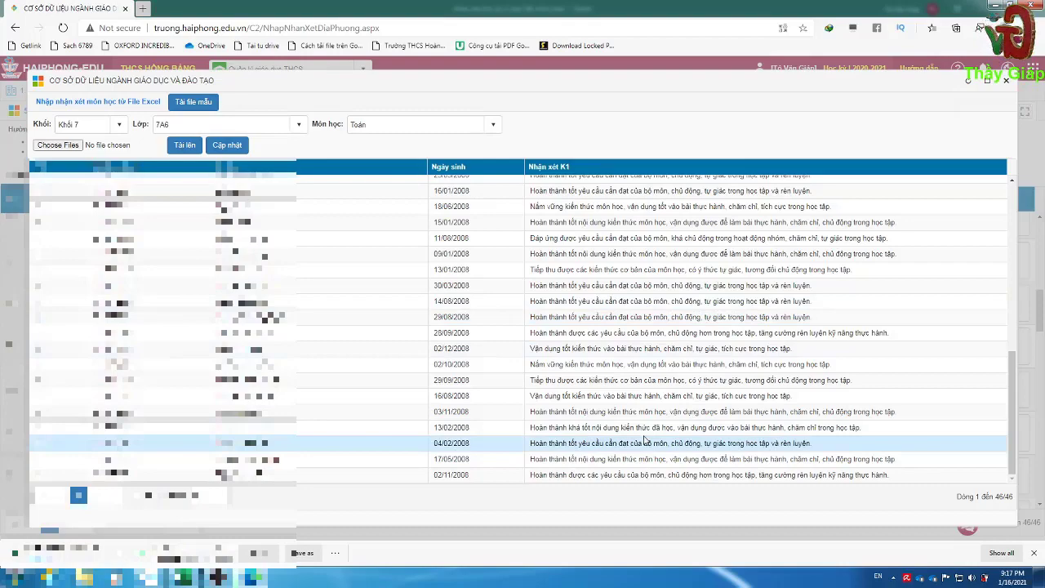
scroll(644, 441, "up", 4)
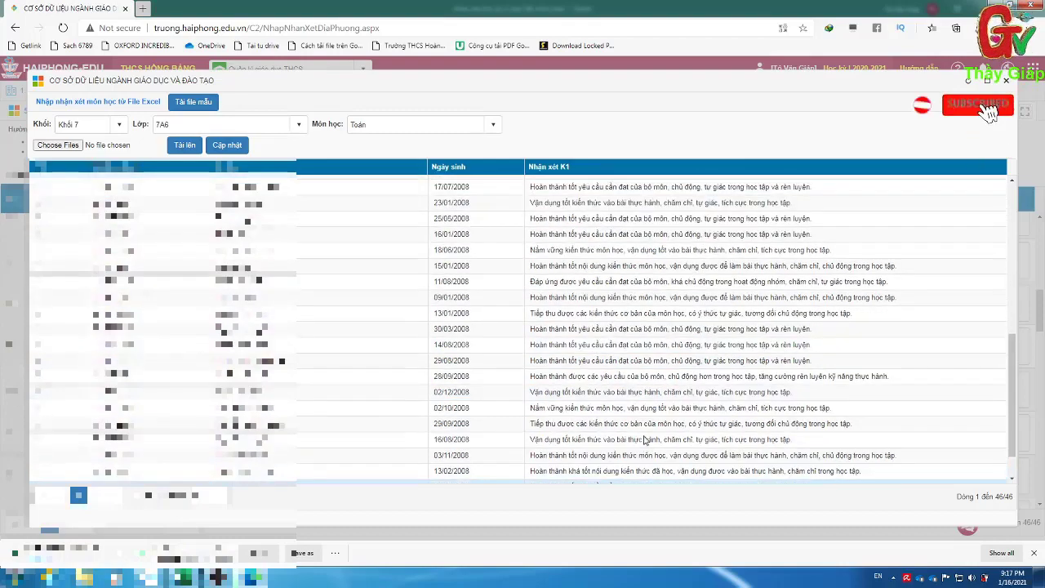
scroll(644, 440, "up", 2)
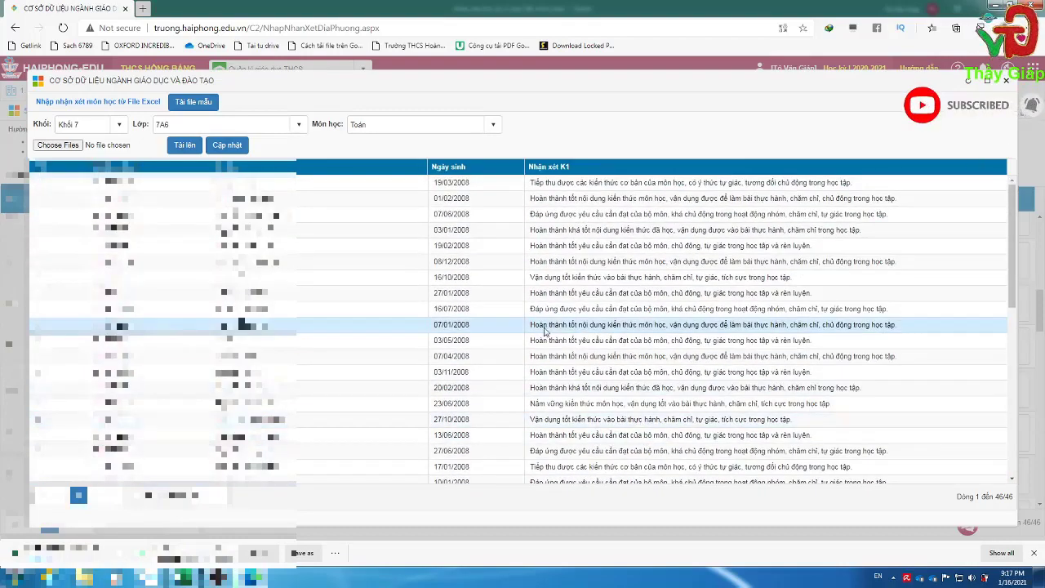
Update the database with the uploaded Toán comments, confirm the update, and close the Excel import window.
left_click(227, 147)
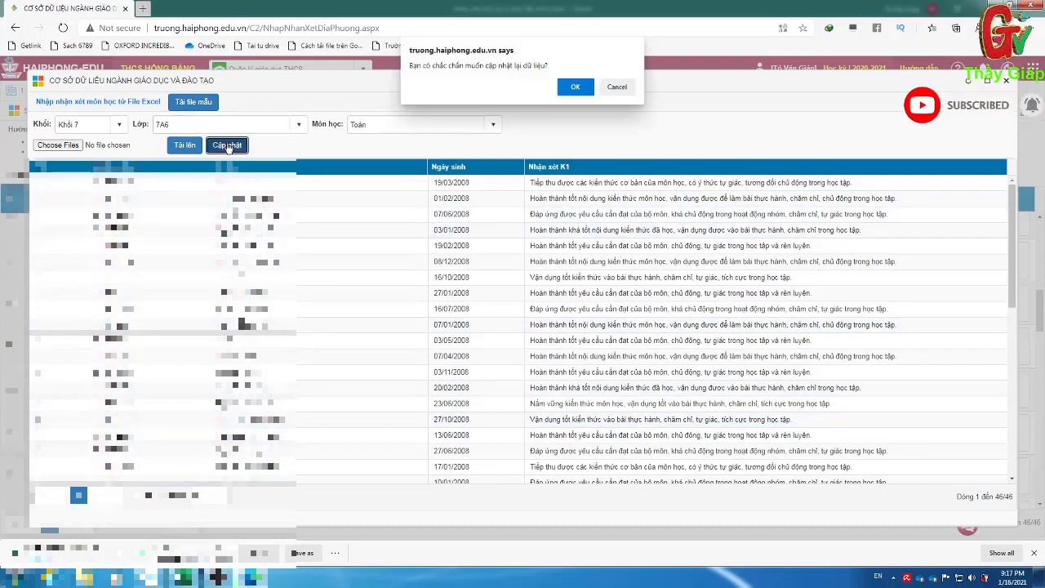
left_click(577, 87)
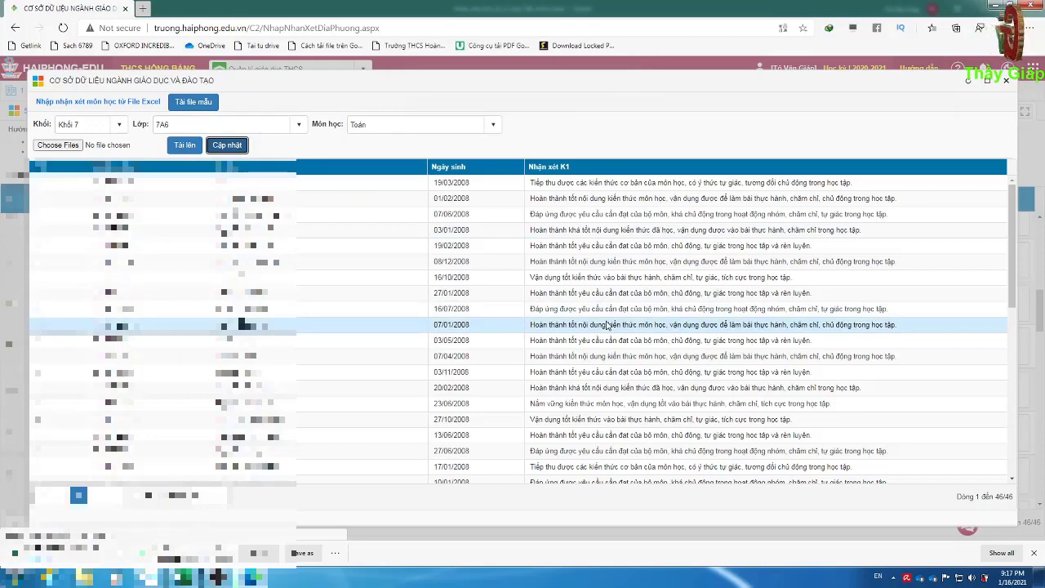
left_click(1006, 81)
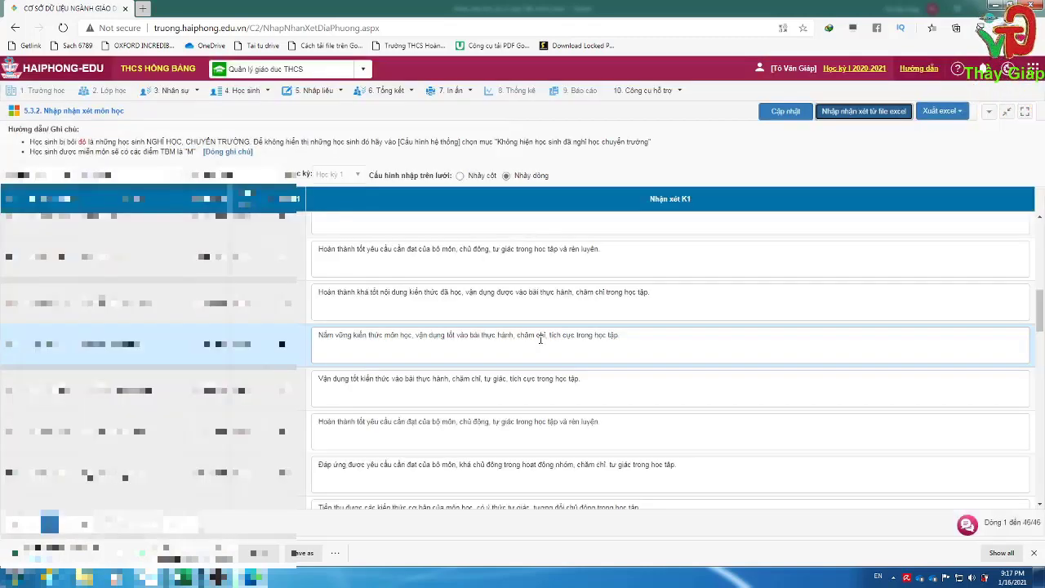
Review the imported comments in the Nhận xét K1 column of the subject comment page, from the first student to the last.
scroll(540, 339, "up", 3)
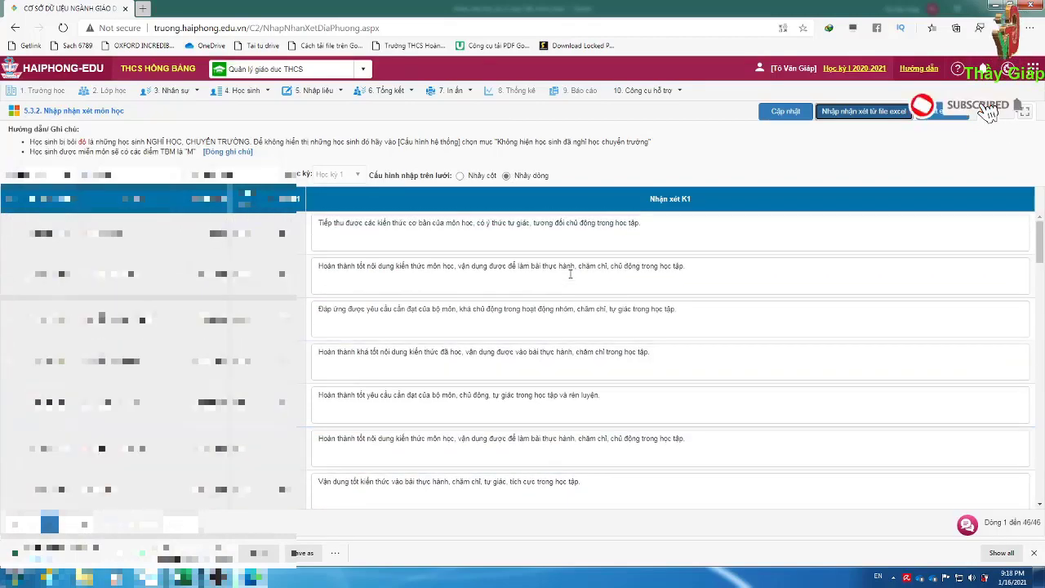
scroll(584, 320, "down", 5)
scroll(585, 320, "down", 5)
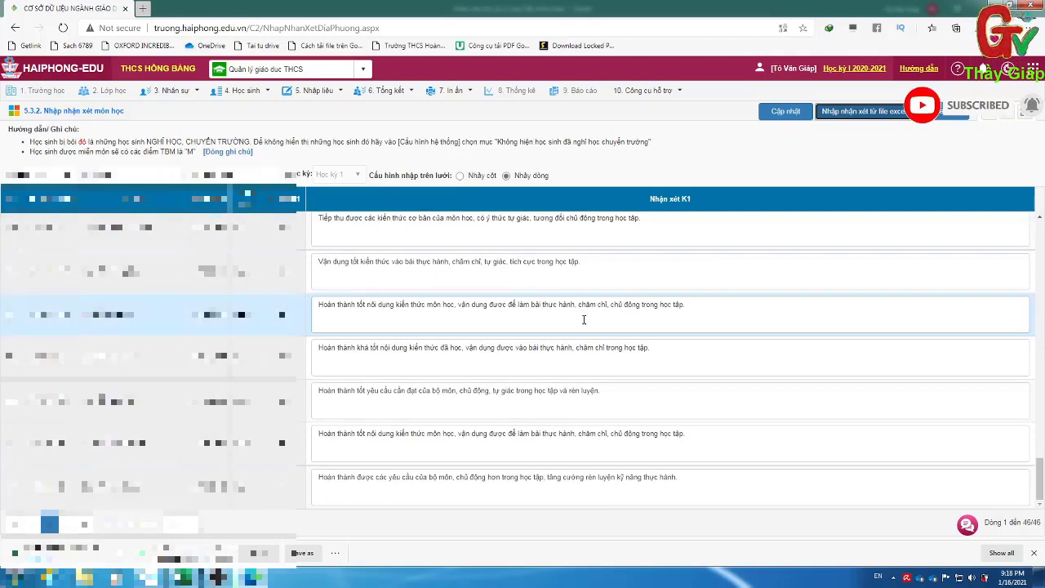
scroll(584, 320, "up", 8)
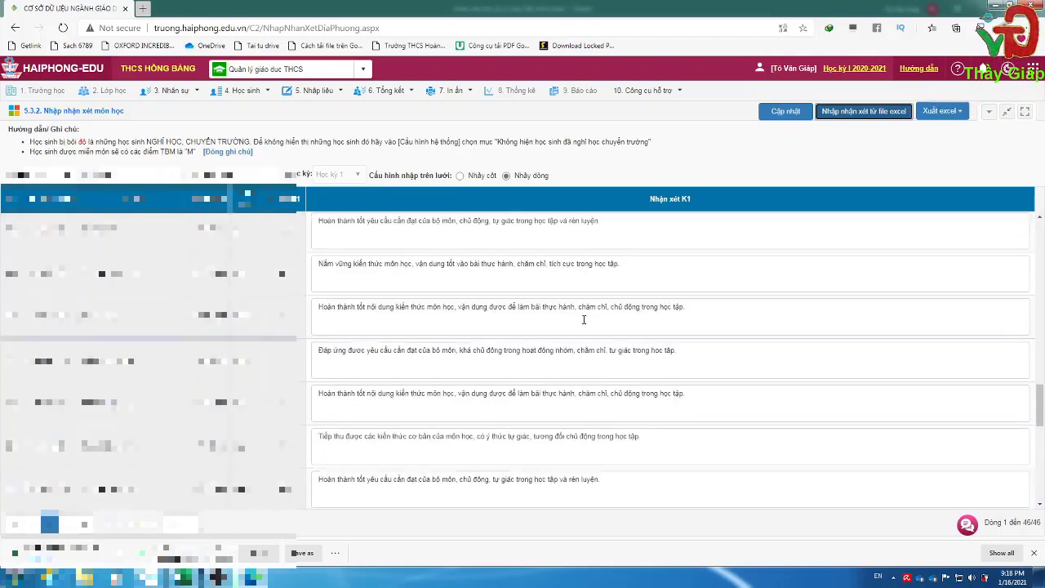
scroll(584, 320, "up", 10)
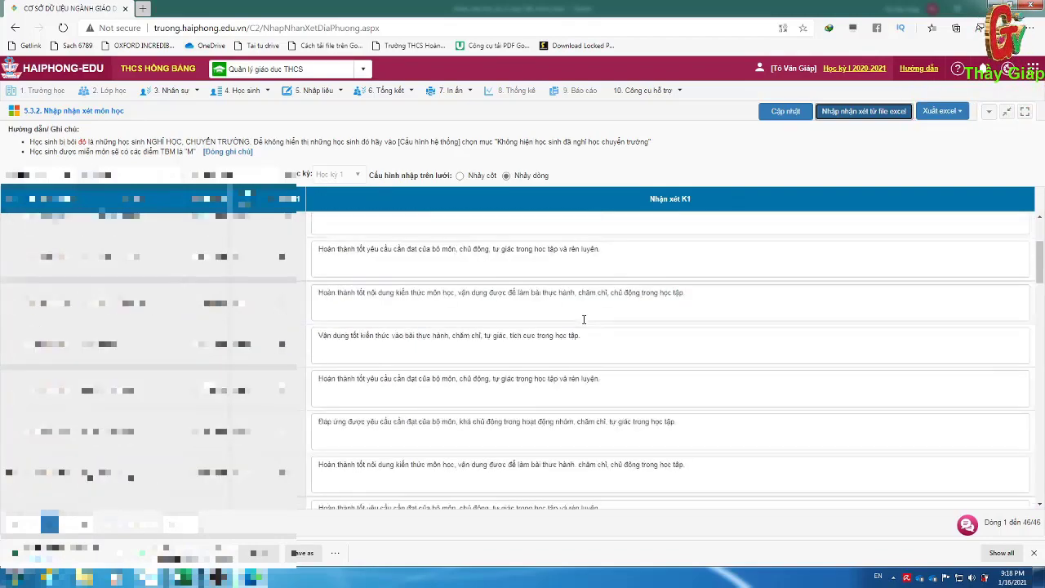
scroll(584, 320, "down", 5)
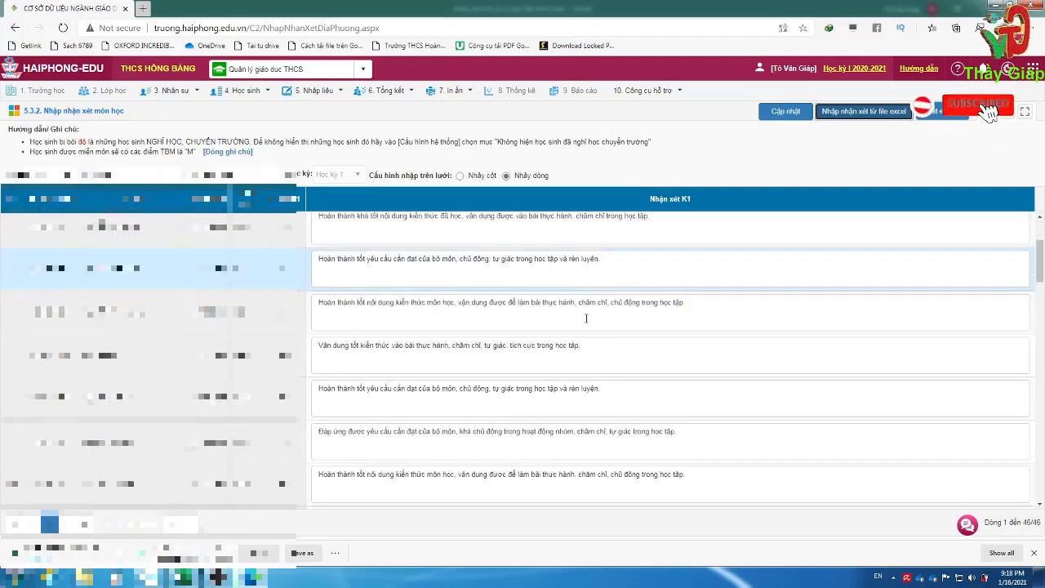
scroll(591, 325, "down", 6)
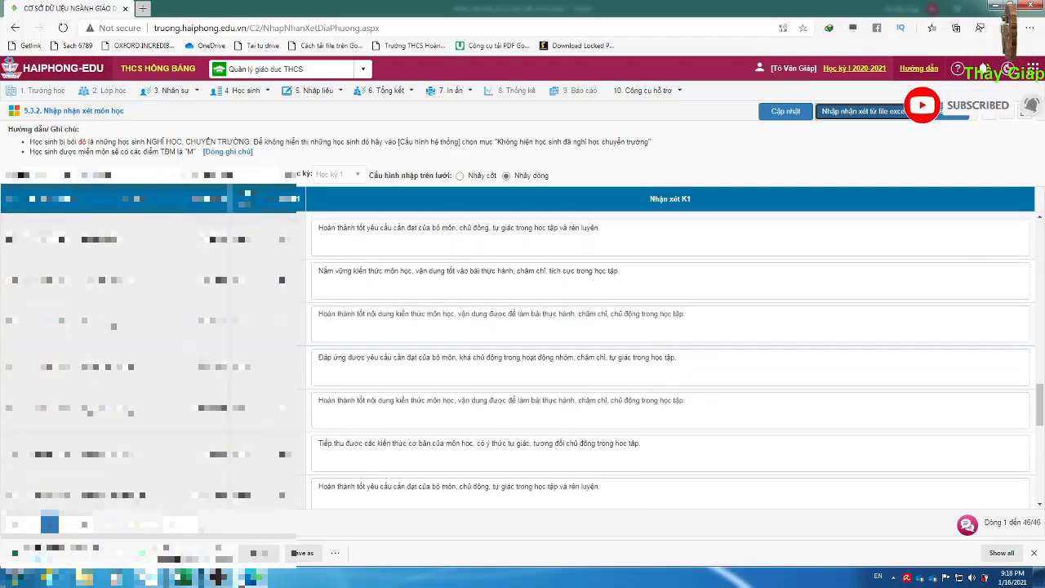
Switch to the Nhập nhận xét workbook in Excel.
mouse_move(190, 578)
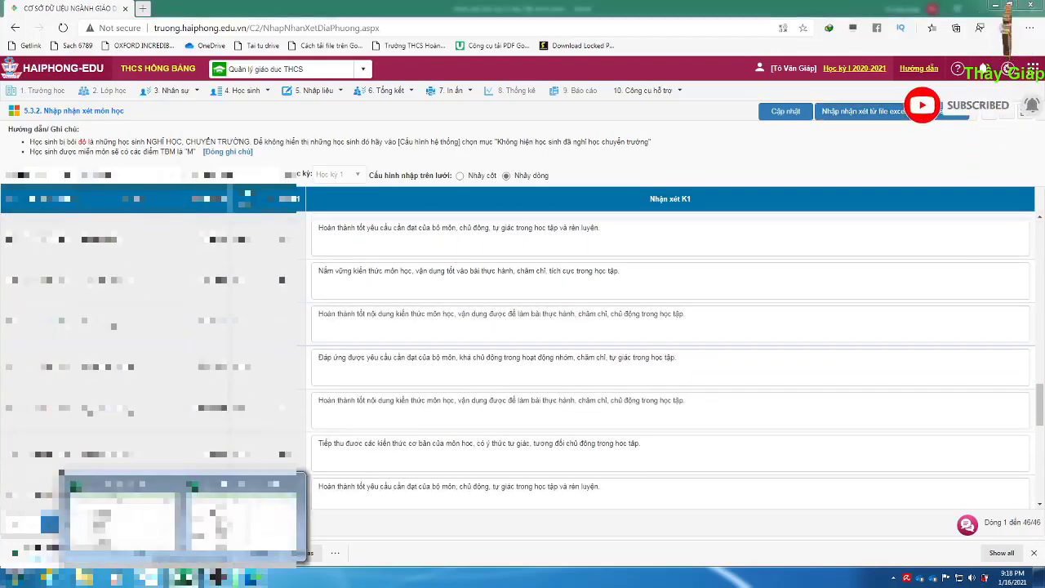
left_click(145, 538)
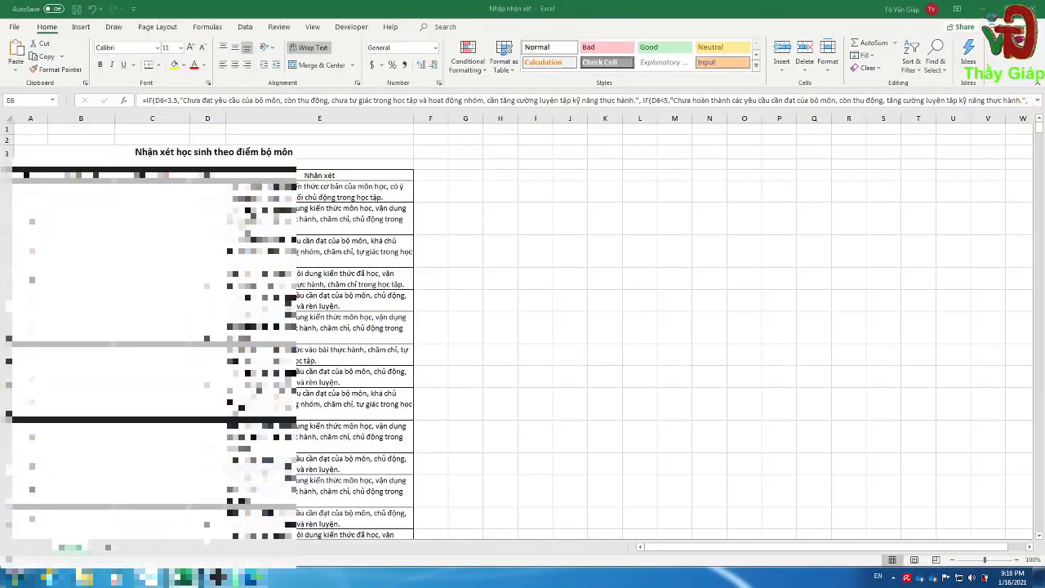
key("ctrl+shift+Down")
Set the first student's score in cell D6 to 8.3.
left_click(210, 196)
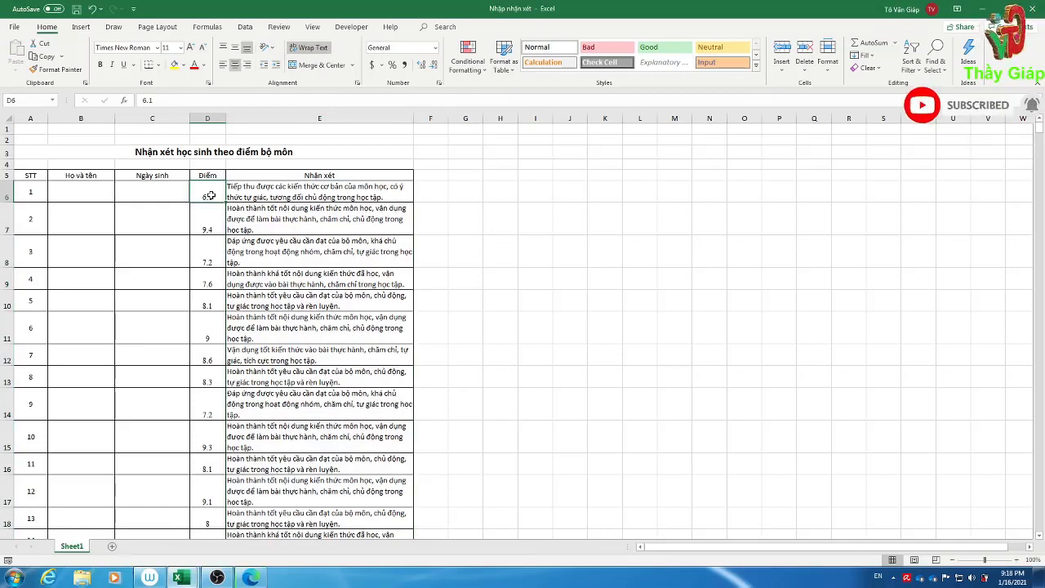
type("8")
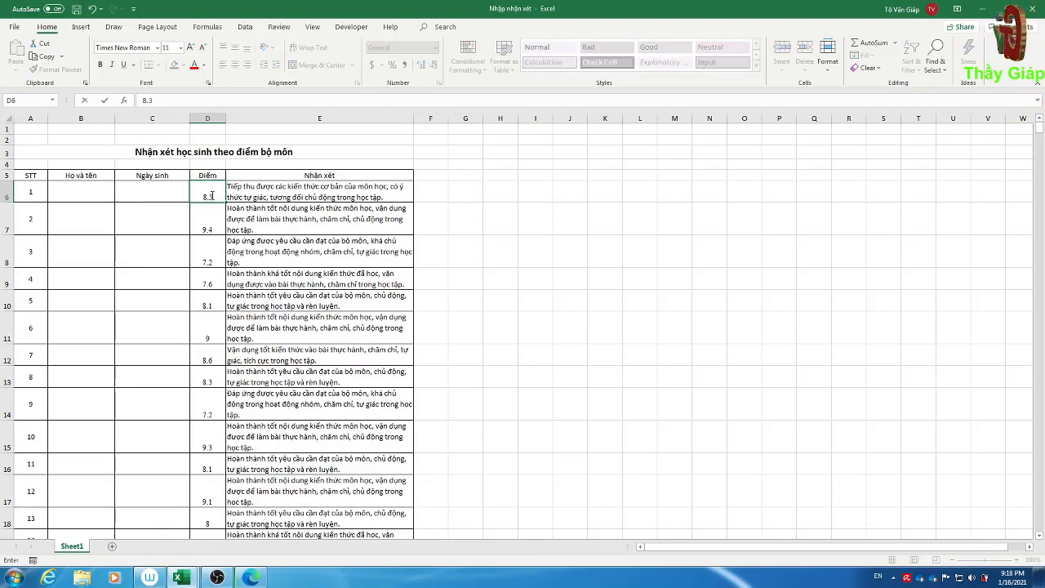
type(".3")
key("Return")
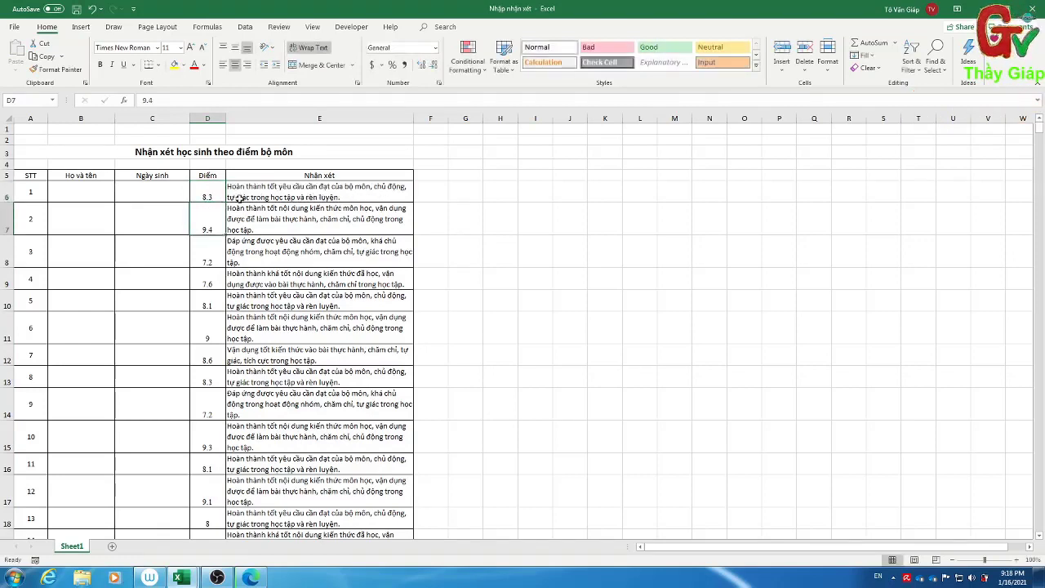
Set the first student's score in cell D6 to 8.9.
left_click(211, 191)
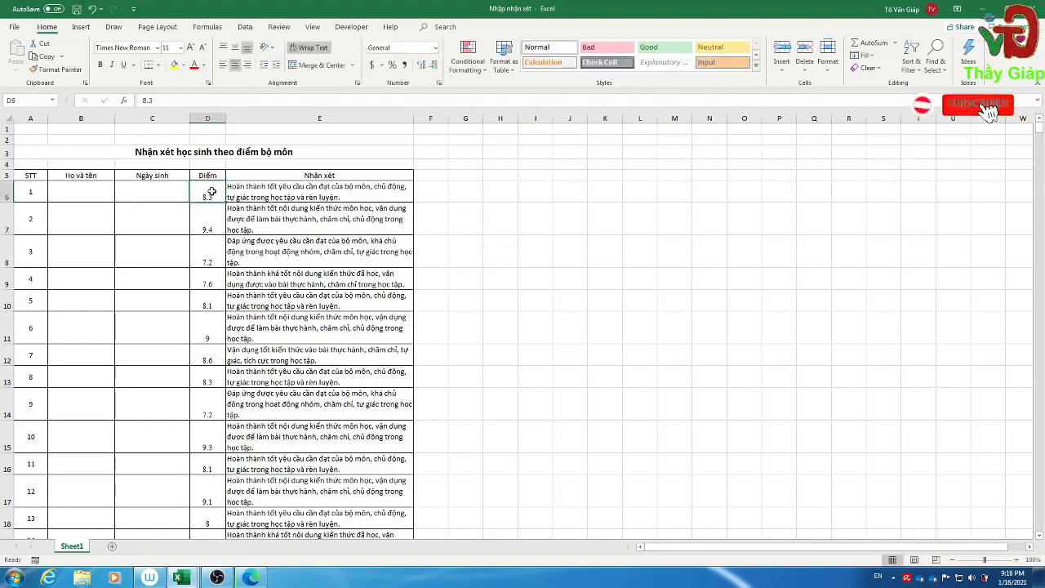
type("8")
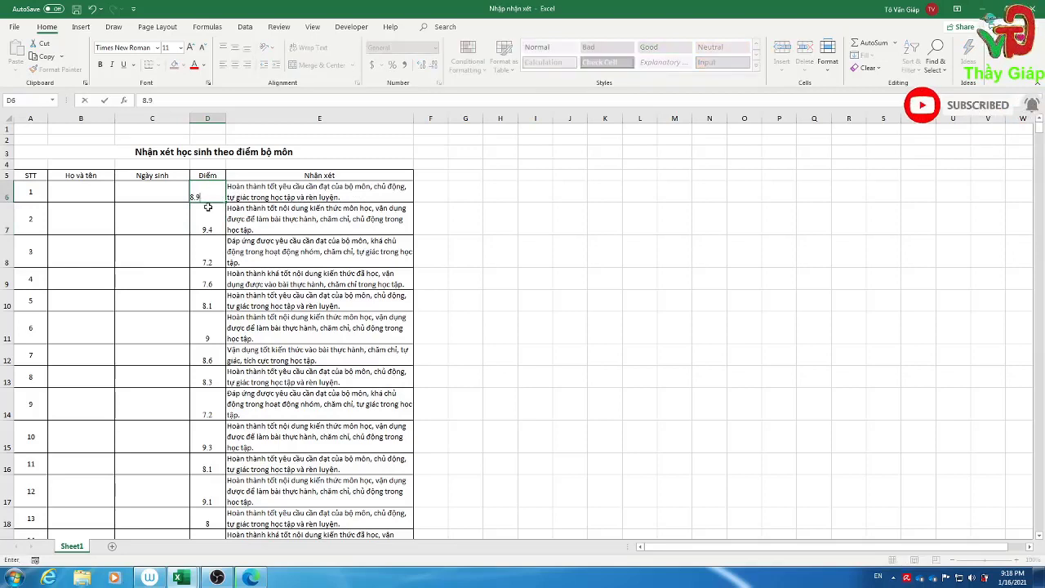
key("Return")
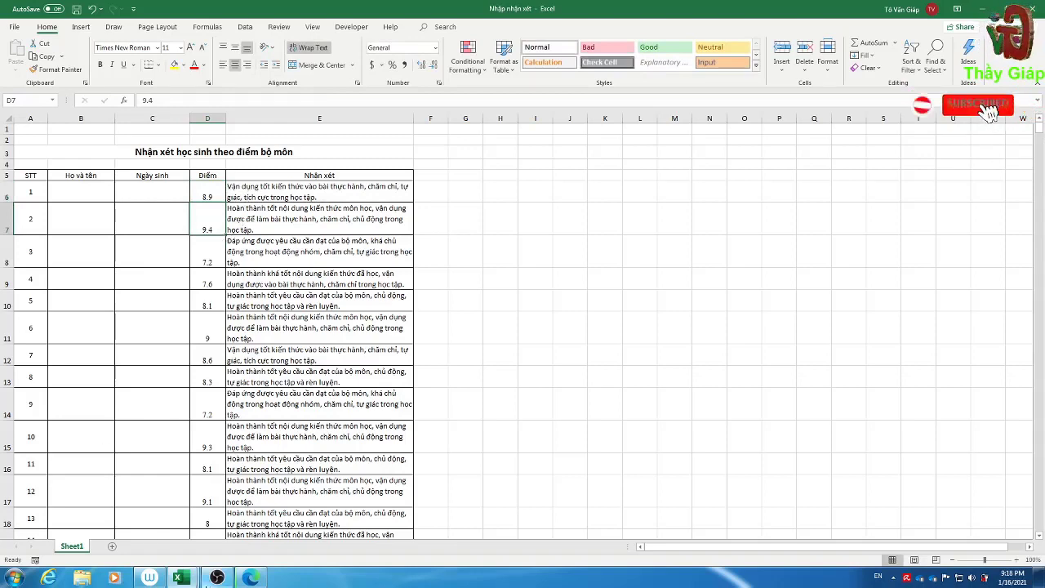
Examine the nested IF formula in comment cell E6 and the generated comments down to row number 55 of the student list.
left_click(208, 196)
scroll(313, 306, "down", 5)
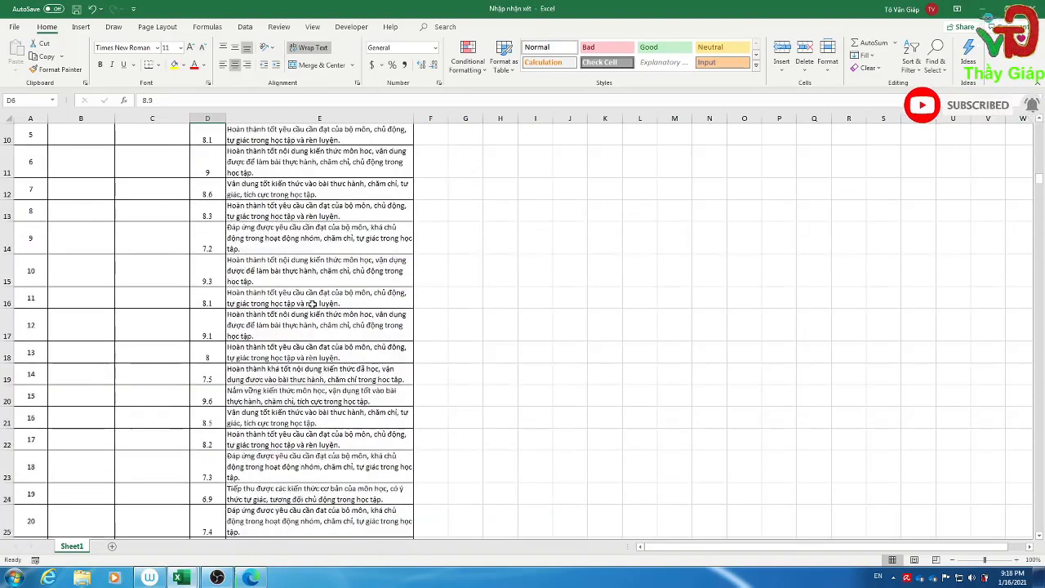
scroll(313, 304, "up", 5)
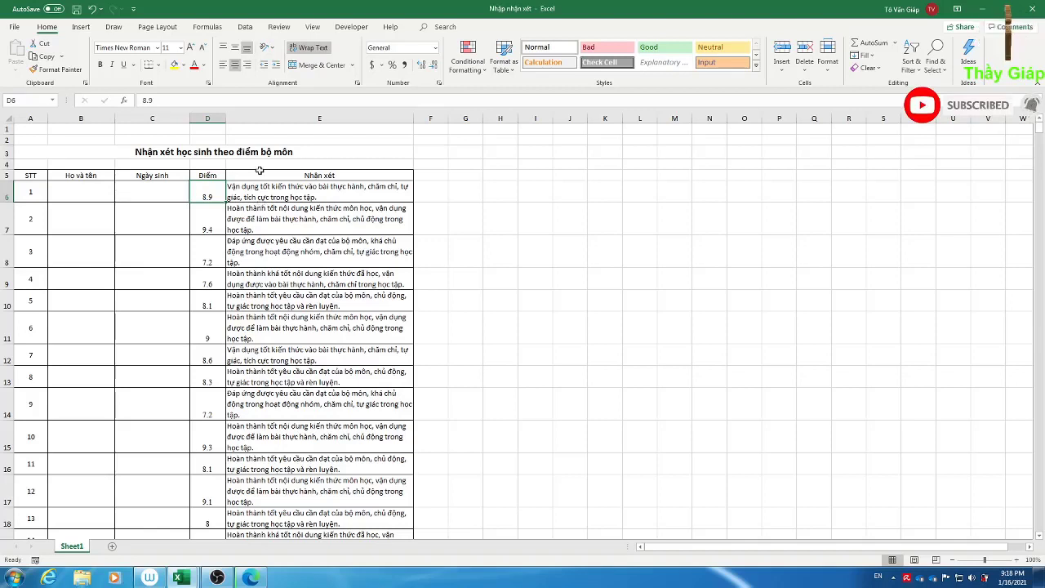
left_click(260, 194)
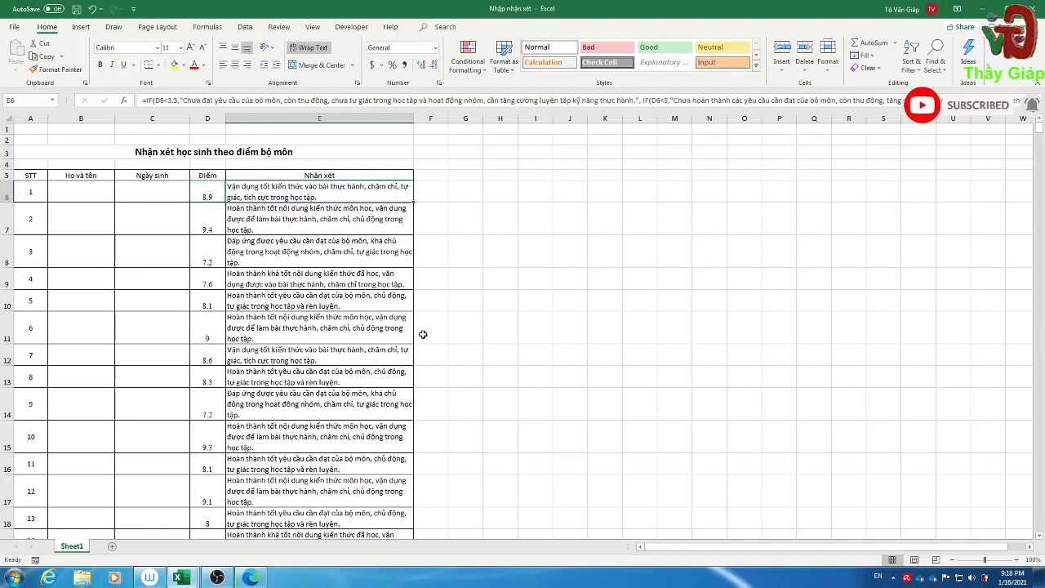
double_click(331, 194)
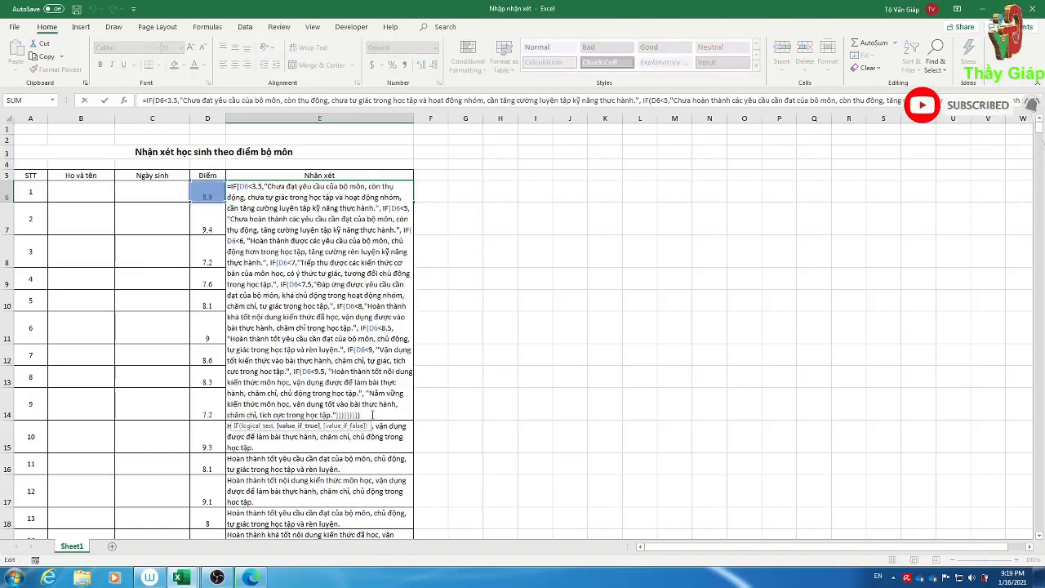
left_click(372, 415)
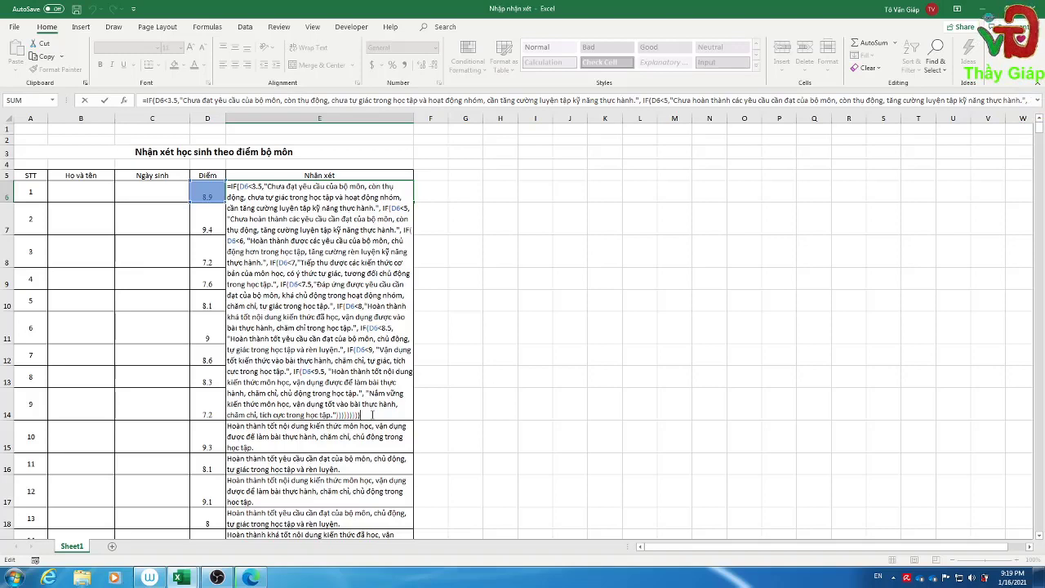
key("Return")
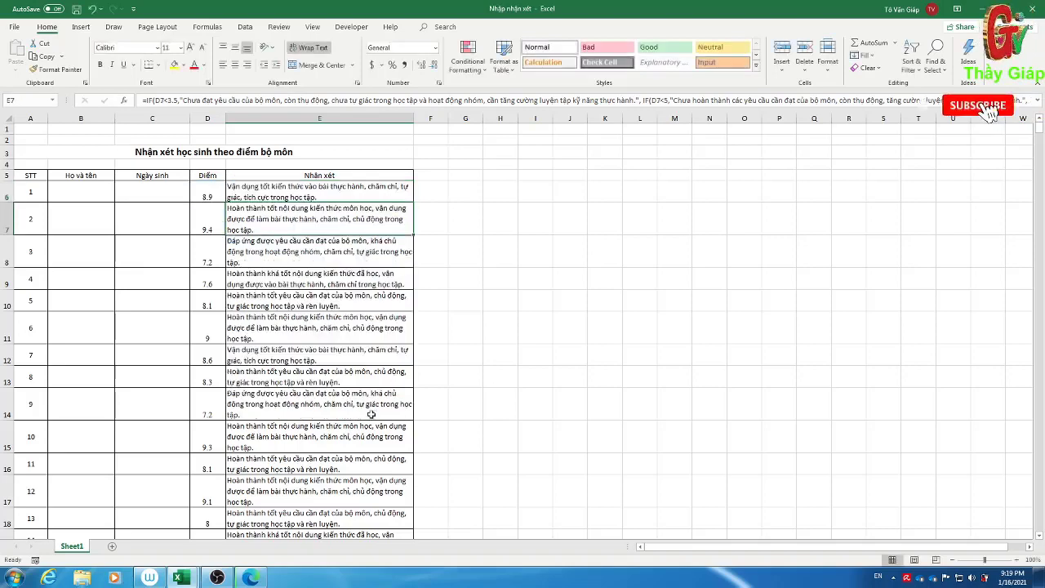
scroll(412, 335, "down", 13)
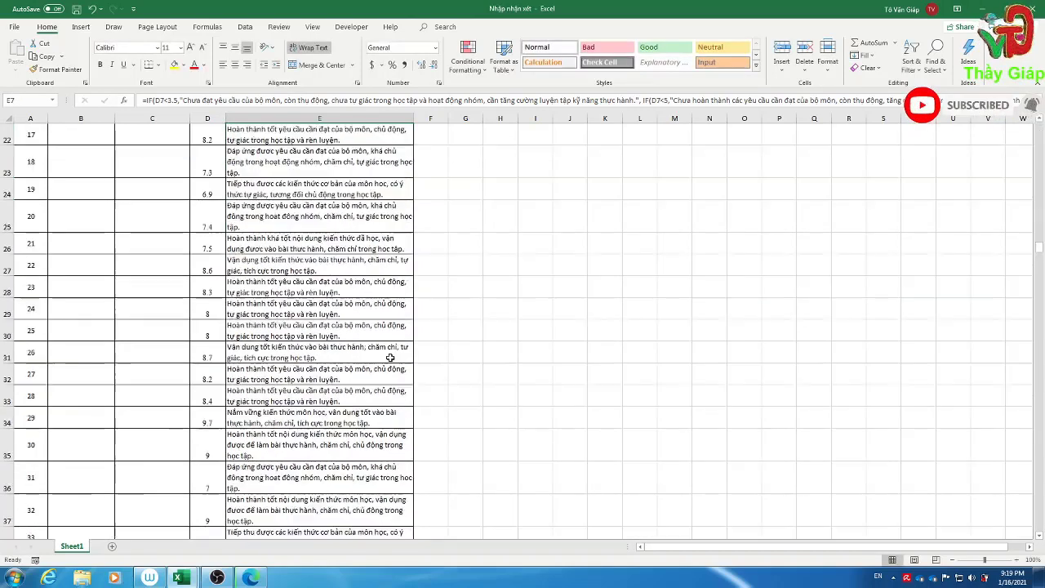
scroll(245, 498, "down", 3)
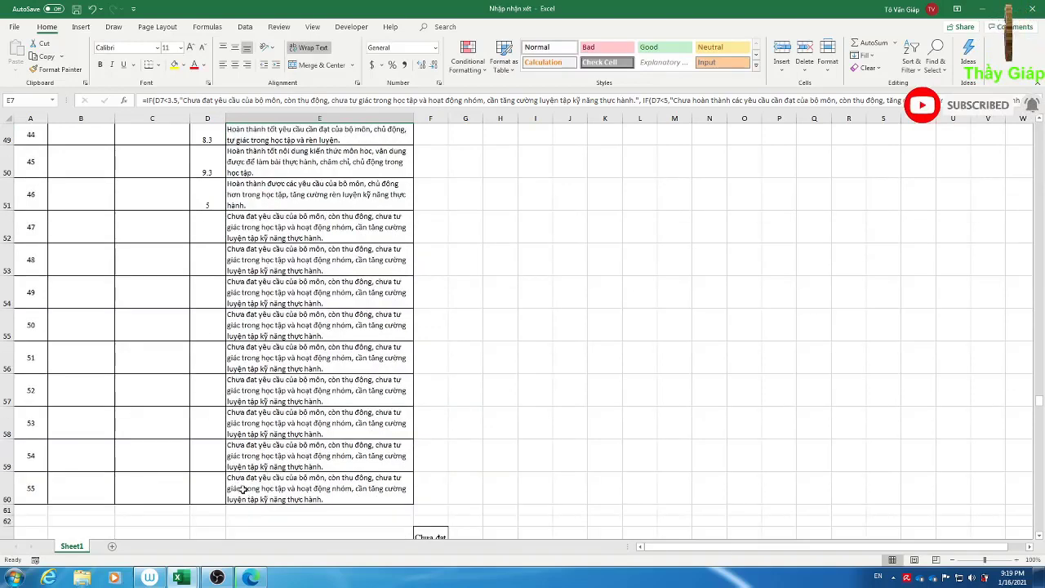